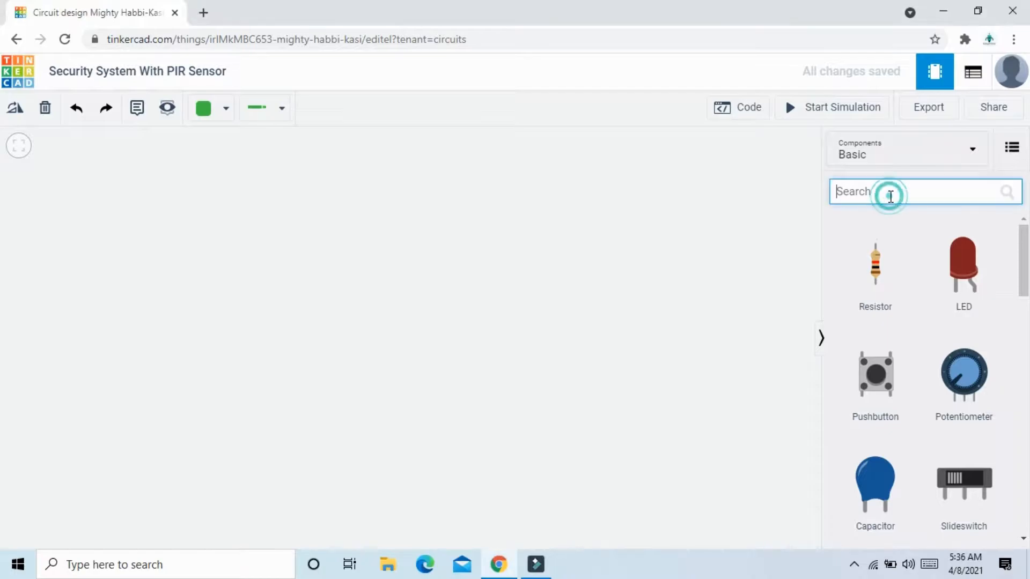
Find the Arduino Uno R3 in the component library and place it on the empty workspace.
type("arduino")
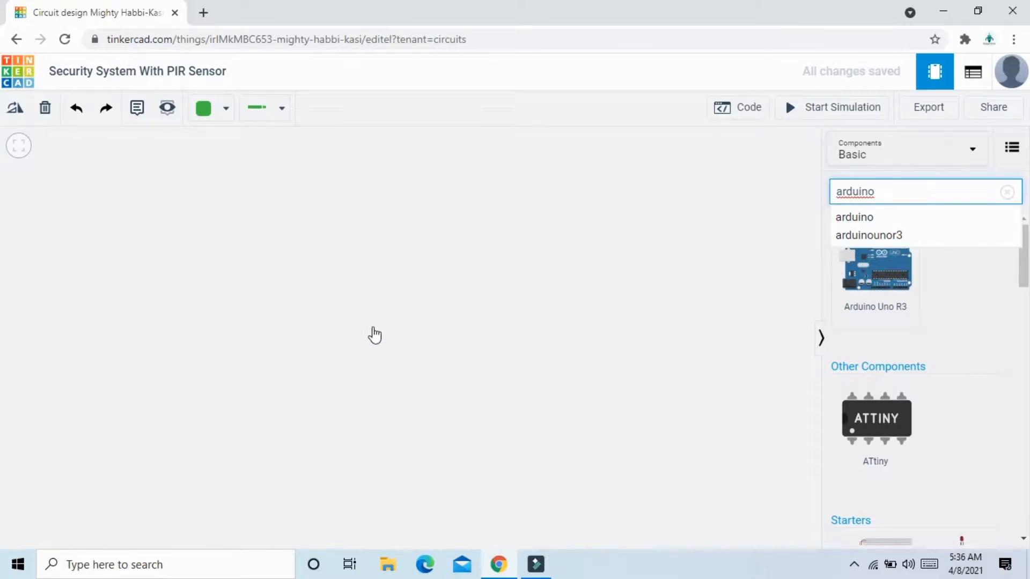
left_click(304, 351)
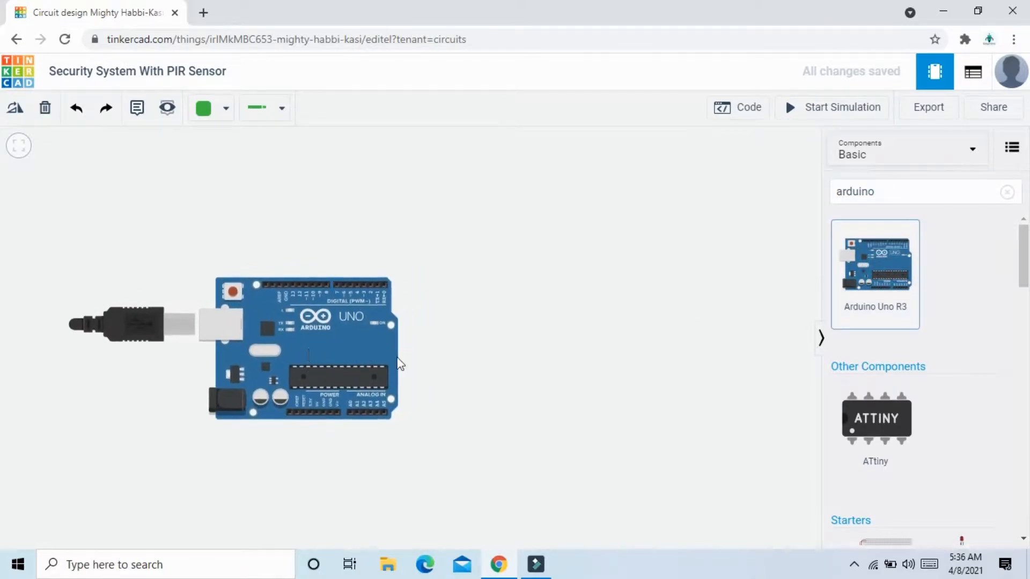
left_click(499, 356)
Find the PIR Sensor in the component library and place it above the Arduino, shifting the board down to make room.
left_click(1007, 192)
left_click(945, 201)
type("pir")
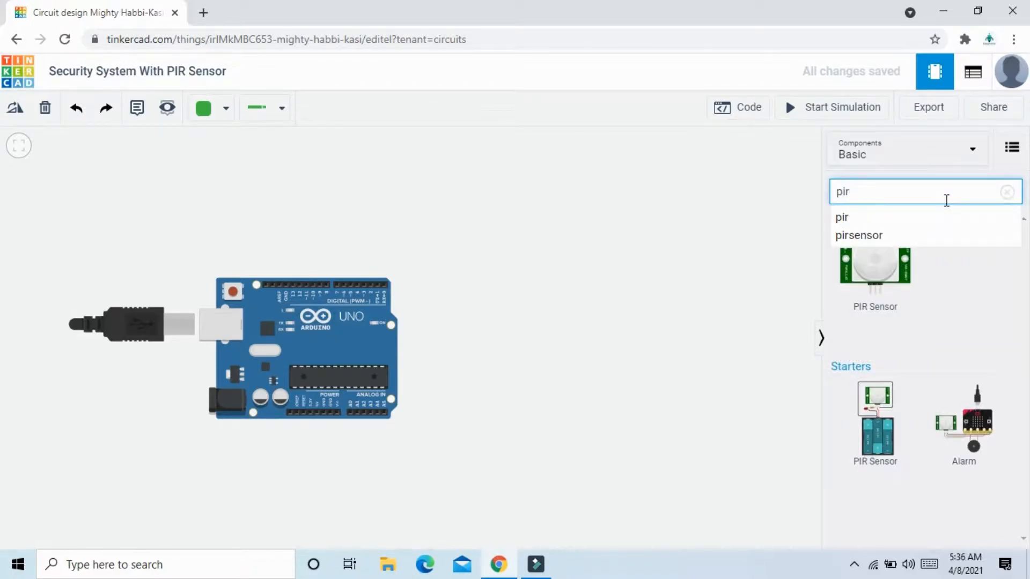
left_click_drag(877, 264, 322, 185)
left_click_drag(313, 346, 314, 385)
mouse_move(334, 168)
left_mouse_down()
mouse_move(340, 179)
mouse_move(328, 185)
left_mouse_up()
left_click(589, 315)
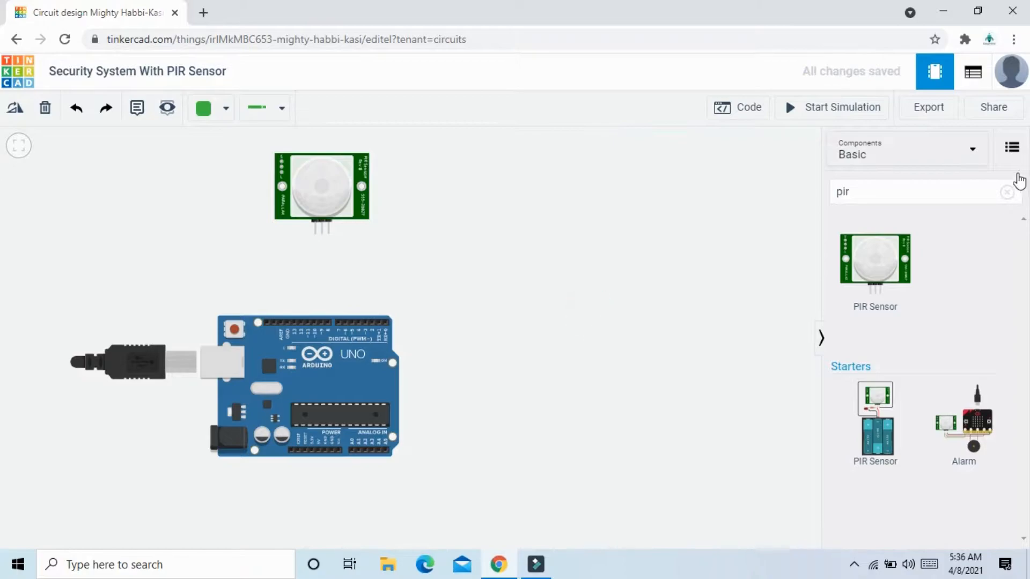
Add a Breadboard Small to the right of the Arduino and shift the Arduino left to widen the gap.
left_click(1007, 192)
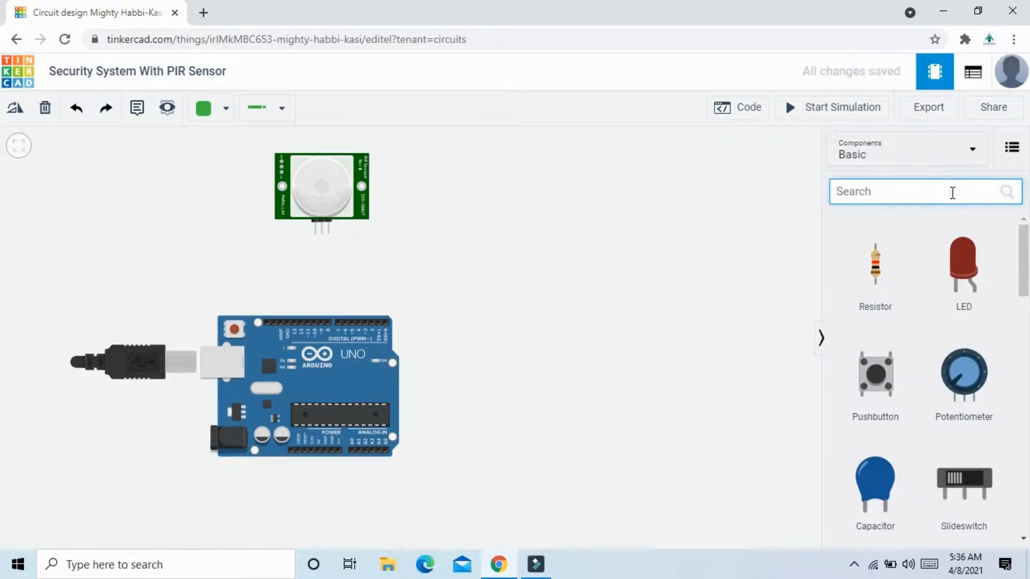
type("bread")
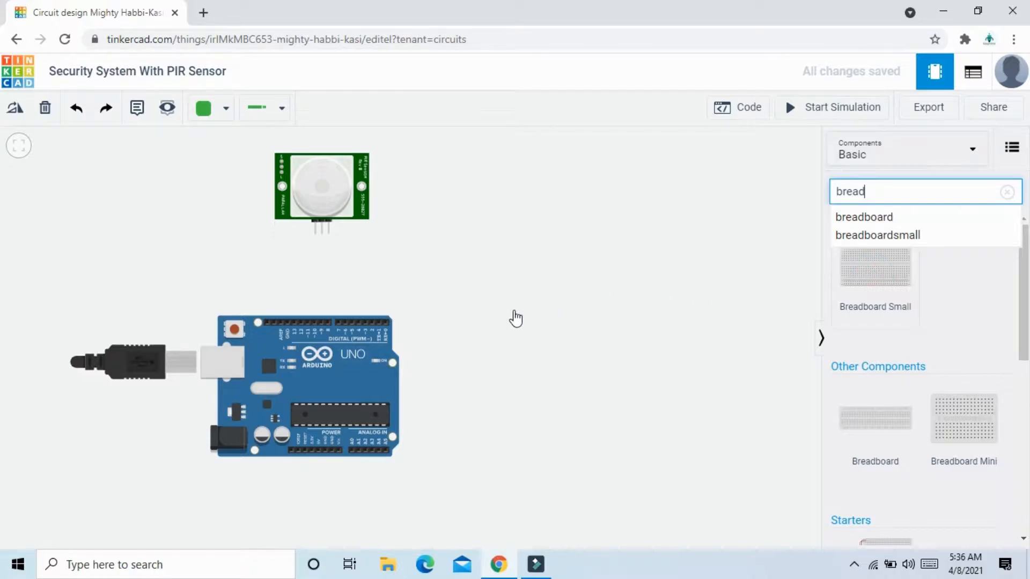
left_click_drag(512, 315, 553, 313)
left_click_drag(349, 371, 301, 346)
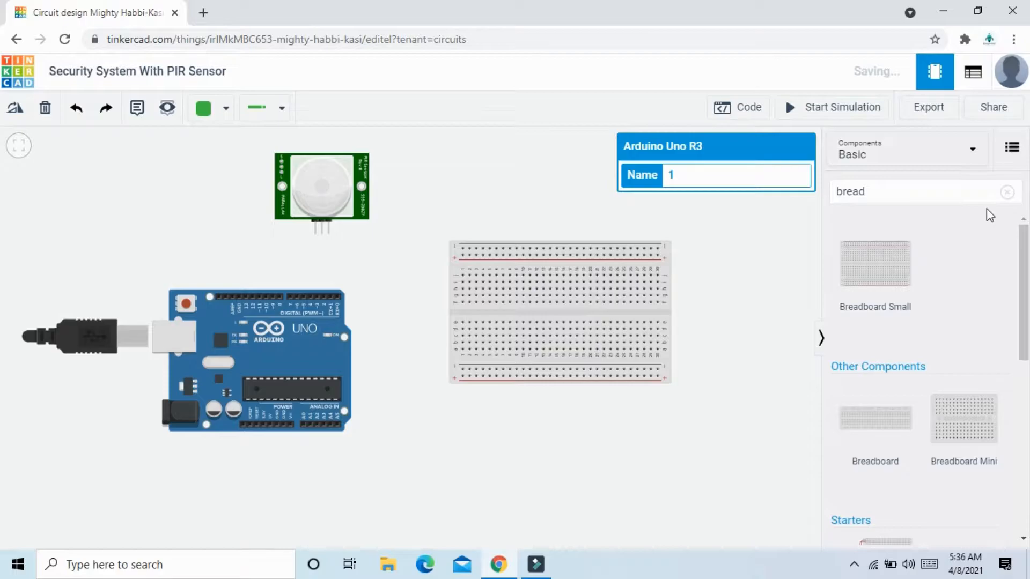
Place two red LEDs side by side in the upper left part of the breadboard.
left_click(1007, 192)
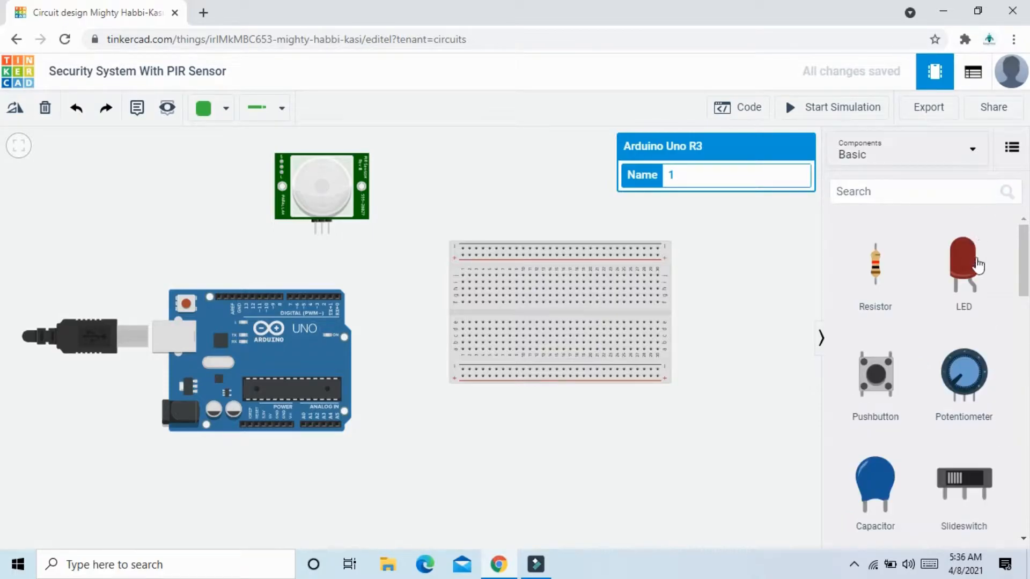
left_click_drag(978, 265, 498, 271)
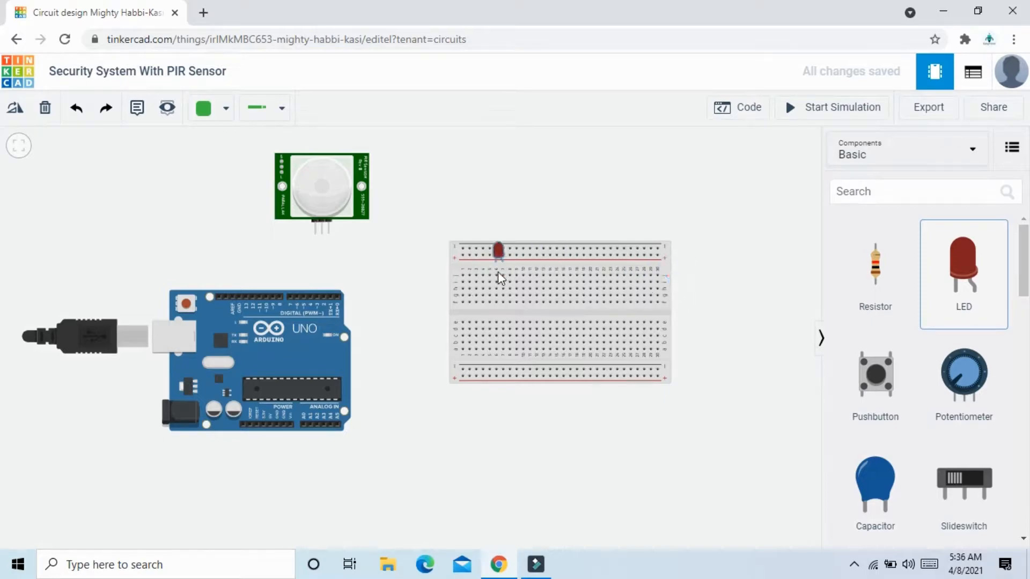
left_click(496, 278)
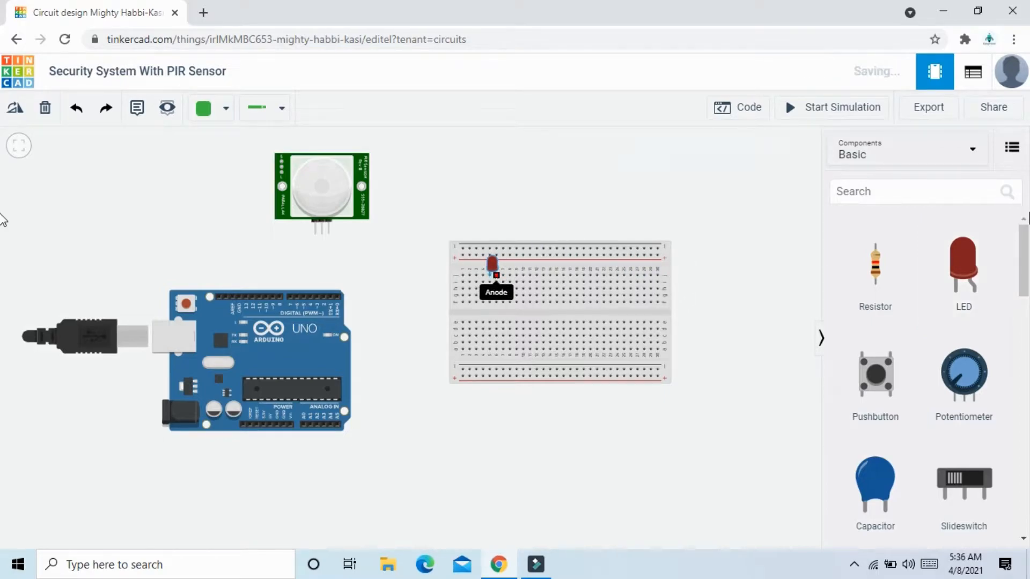
left_click(974, 250)
left_click(531, 277)
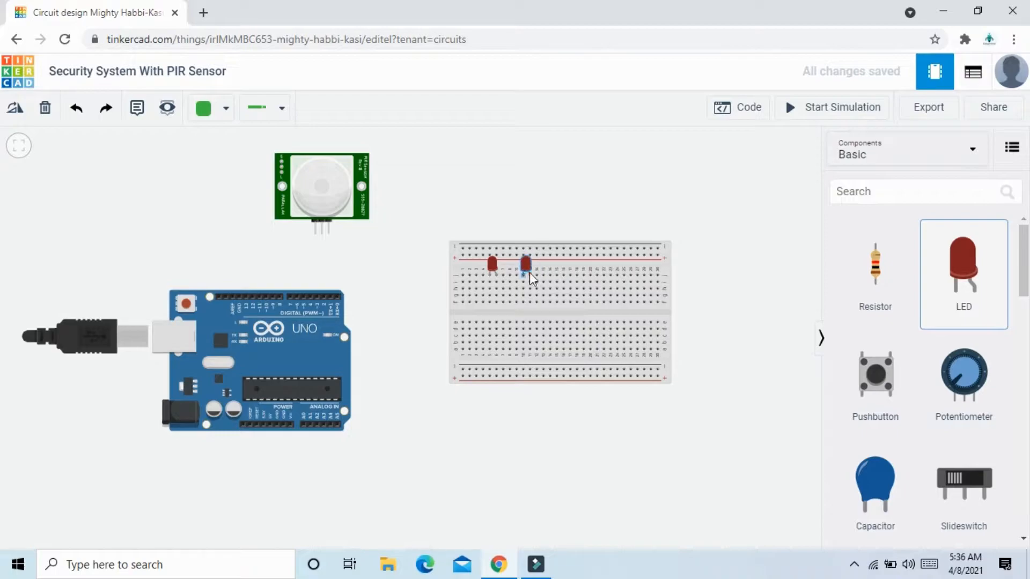
left_click(783, 279)
Search the component library for a buzzer and place the Piezo on the upper right part of the breadboard.
left_click(959, 192)
type("buzzer")
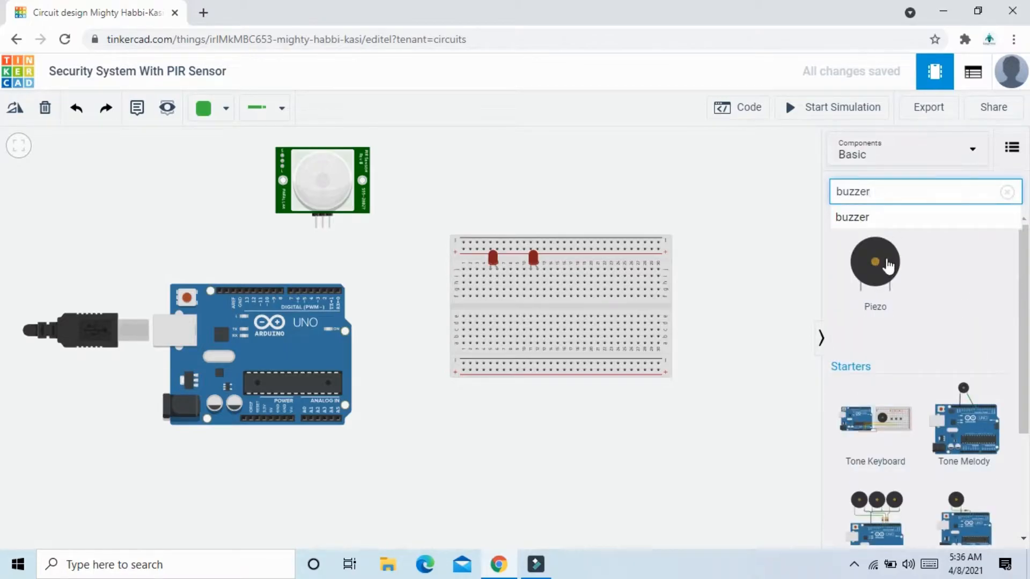
left_click_drag(888, 265, 615, 272)
left_click(755, 293)
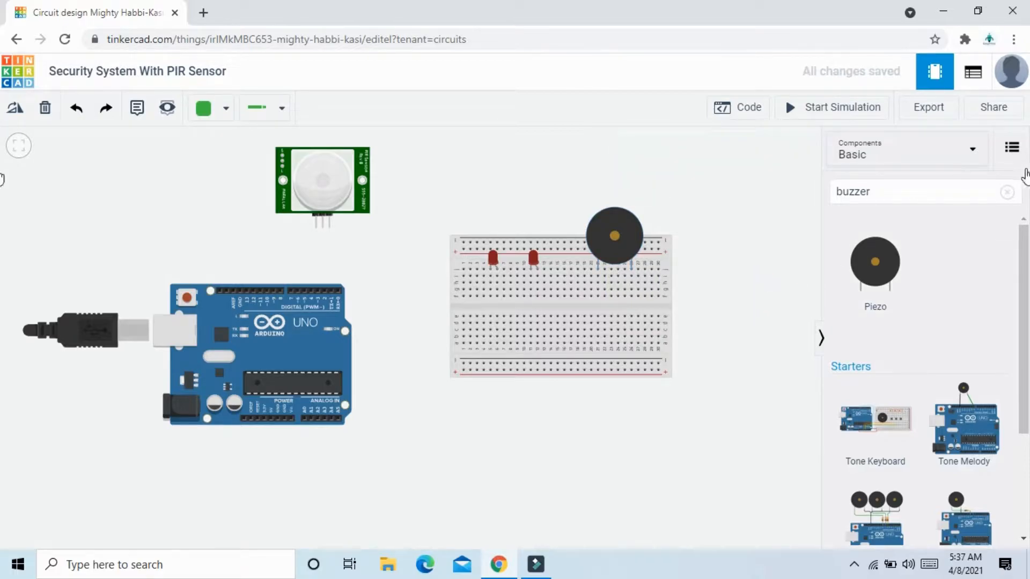
Add two resistors to the empty area right of the breadboard.
left_click(1007, 192)
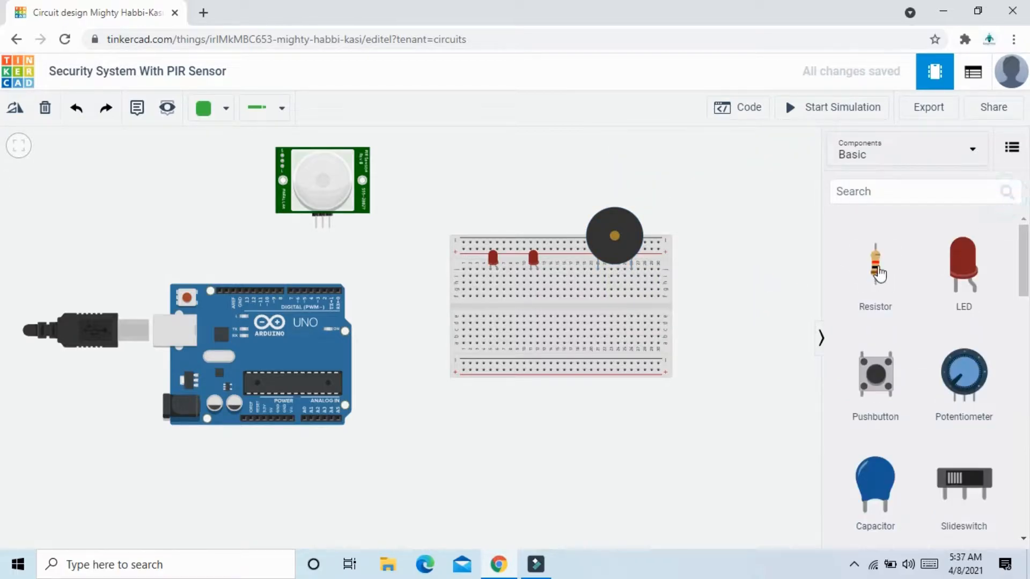
left_click_drag(880, 274, 742, 274)
left_click_drag(888, 269, 778, 268)
scroll(709, 364, "down", 1)
left_click_drag(735, 368, 627, 372)
Set the resistance value of the resistor nearest the breadboard to 470.
left_click(626, 284)
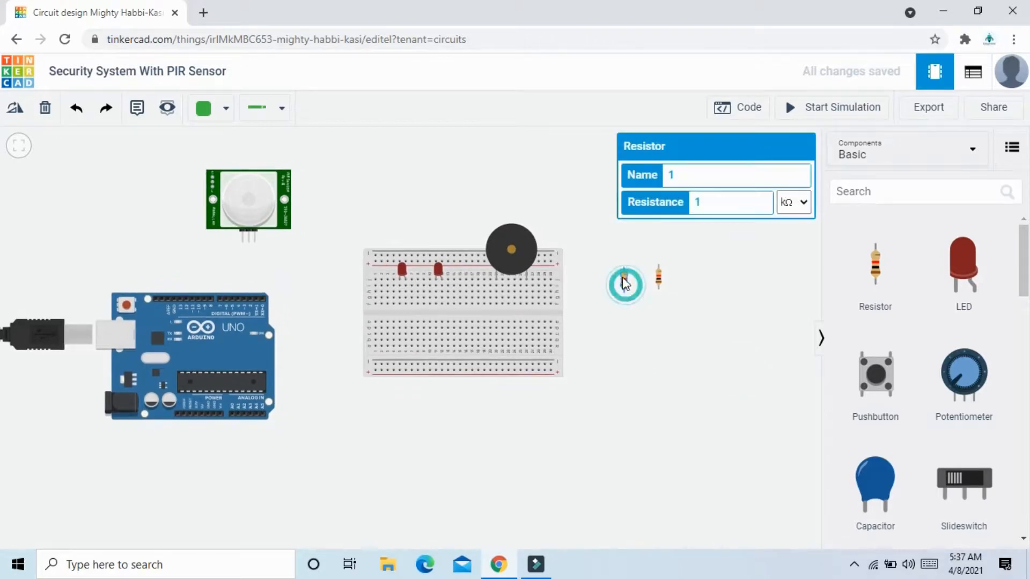
left_click_drag(717, 207, 676, 214)
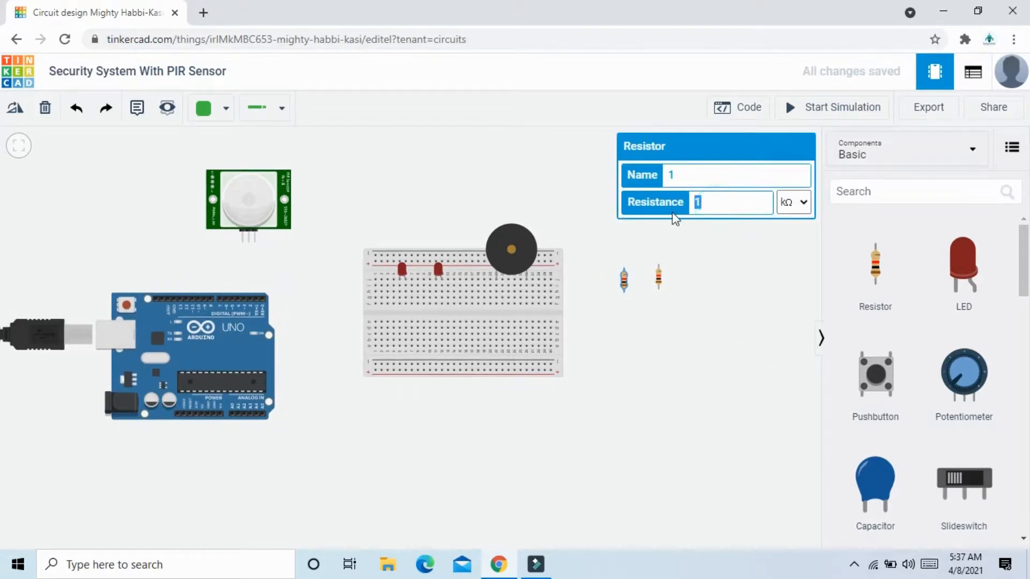
type("470")
Set the second resistor's resistance to 470 Ω.
left_click(664, 283)
left_click(659, 279)
left_click(730, 184)
left_click_drag(717, 202, 677, 217)
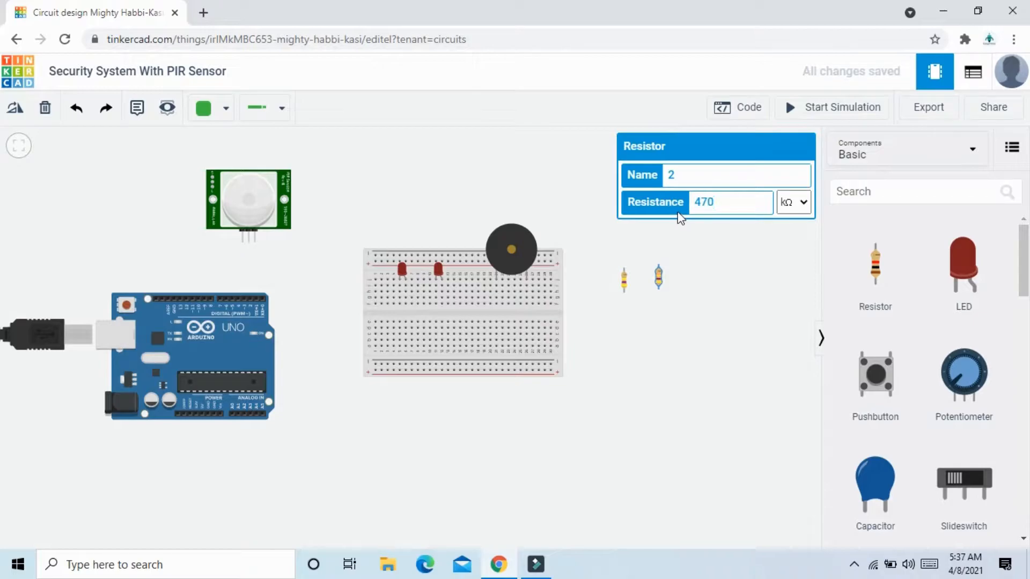
left_click(809, 214)
left_click(798, 283)
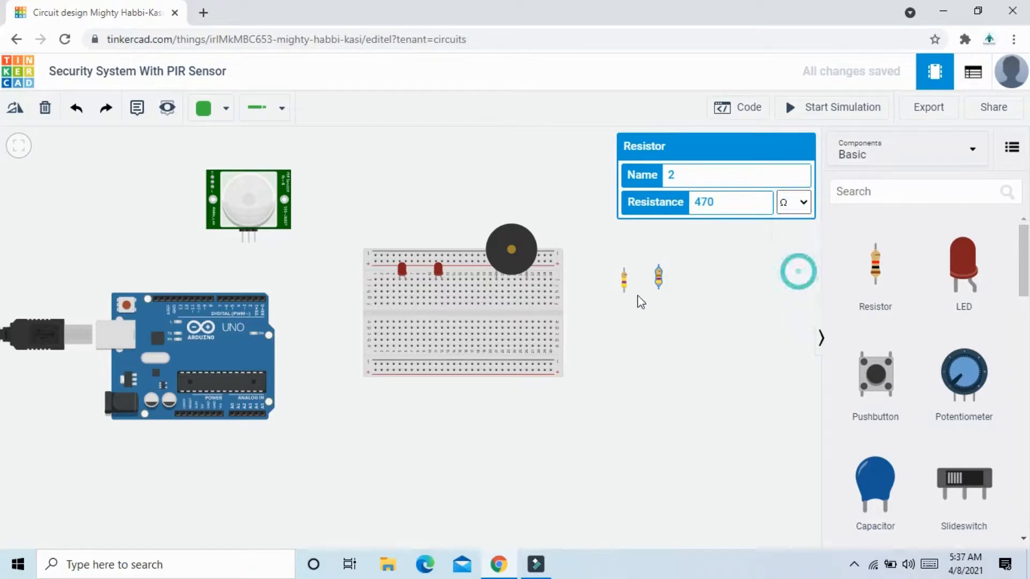
Set the resistance unit of the resistor nearest the breadboard to Ω.
left_click(625, 287)
left_click(797, 202)
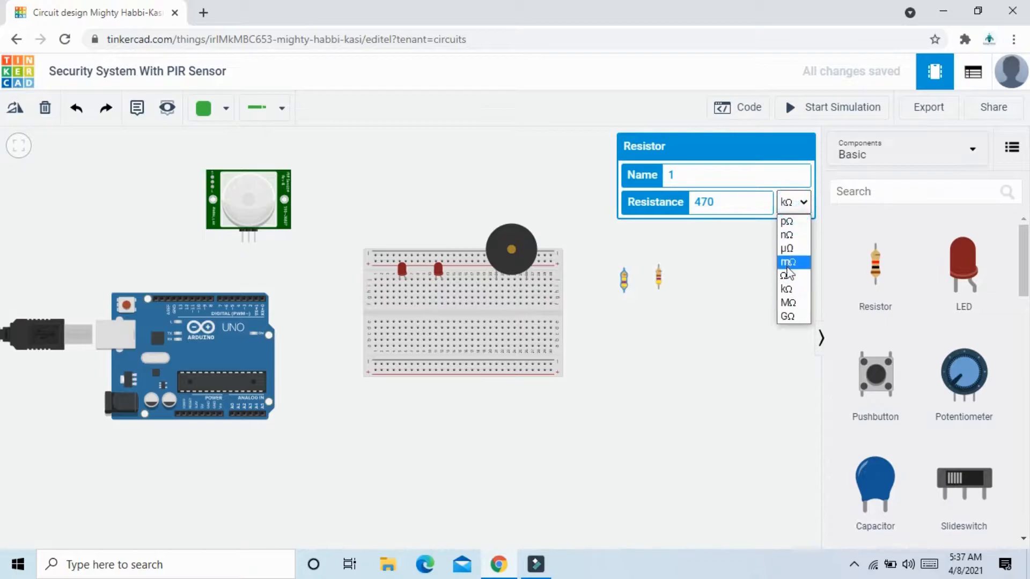
left_click(790, 278)
left_click(701, 333)
Wire the Arduino's GND power pin to the first hole of the breadboard's lower negative rail with right-angled bends.
left_click_drag(377, 418, 437, 417)
scroll(440, 417, "up", 2)
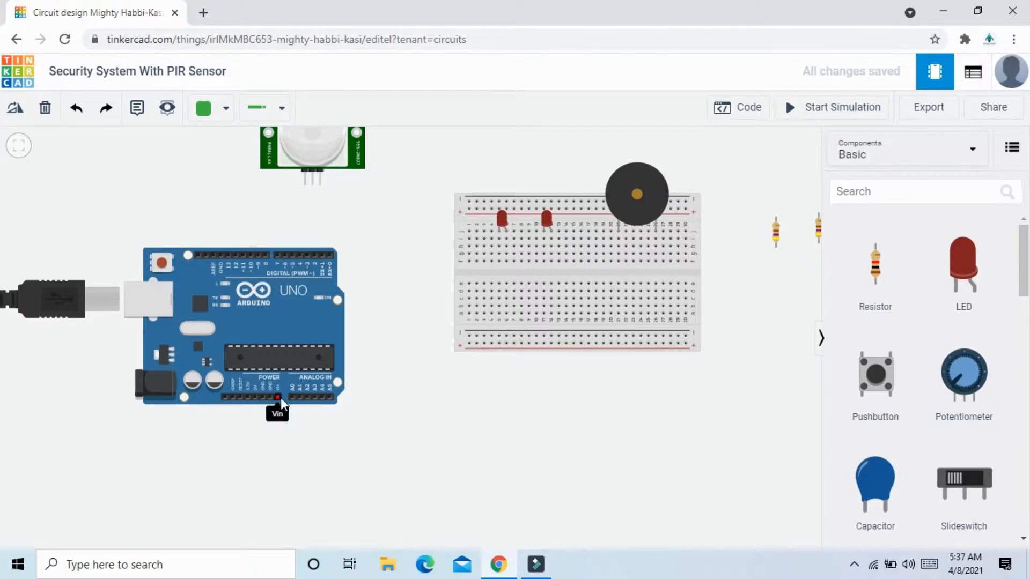
left_click(262, 396)
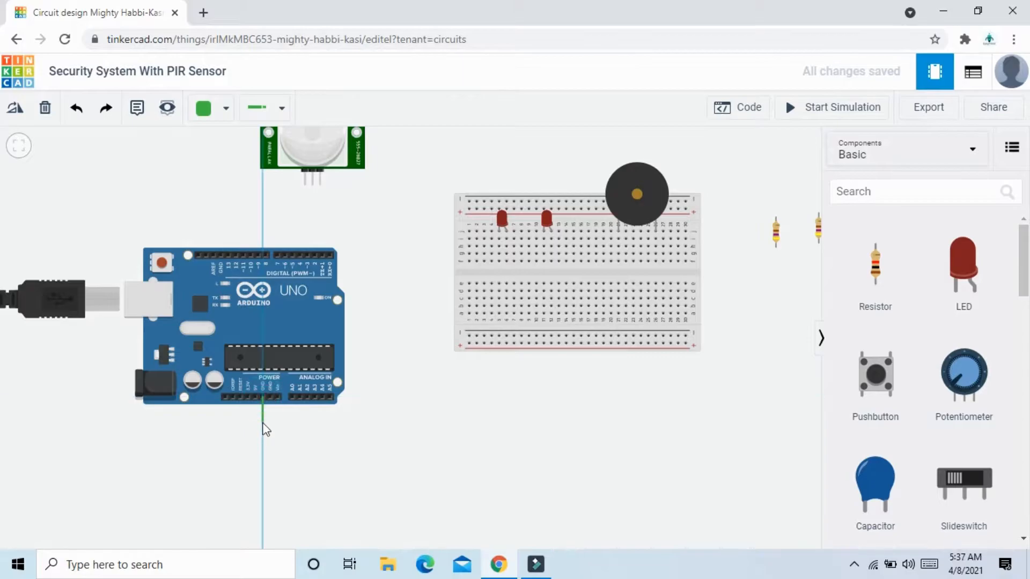
left_click(263, 423)
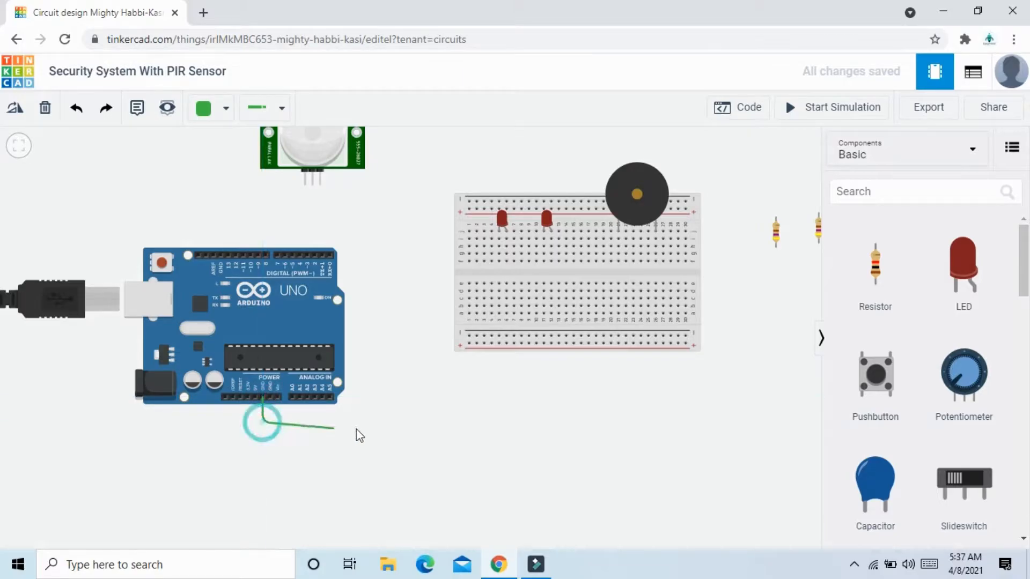
left_click(395, 423)
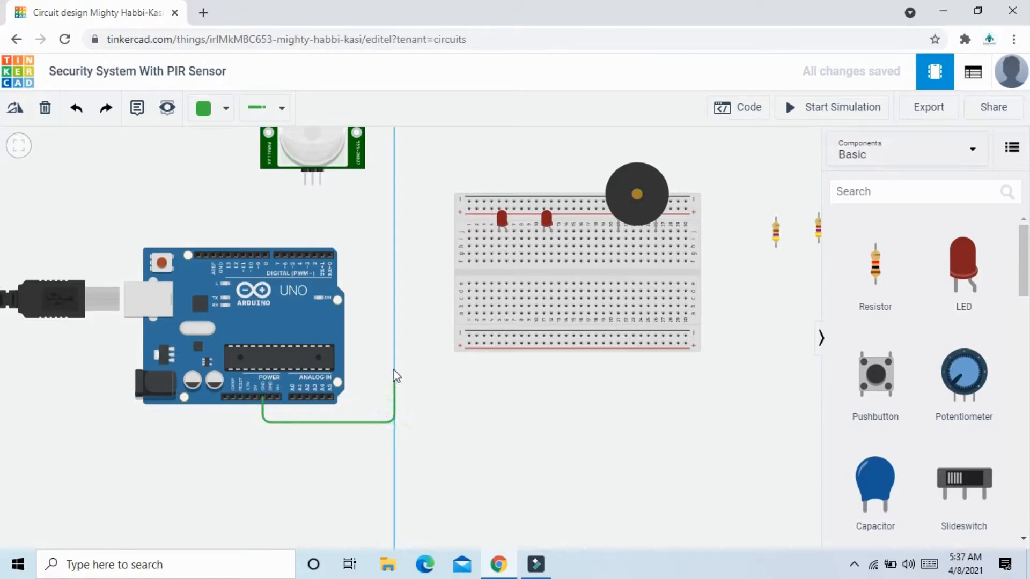
left_click(395, 337)
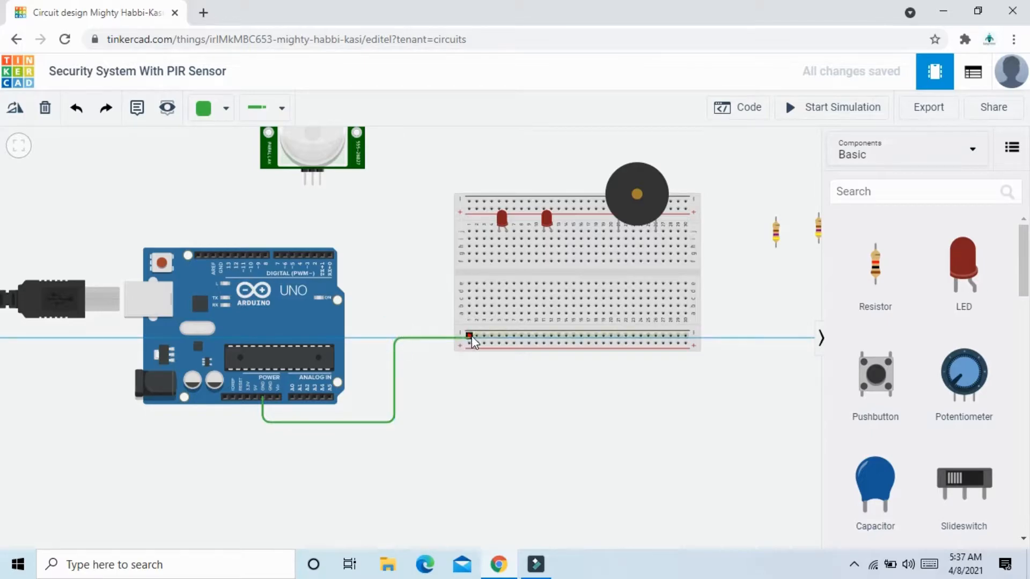
left_click(472, 336)
left_click(522, 298)
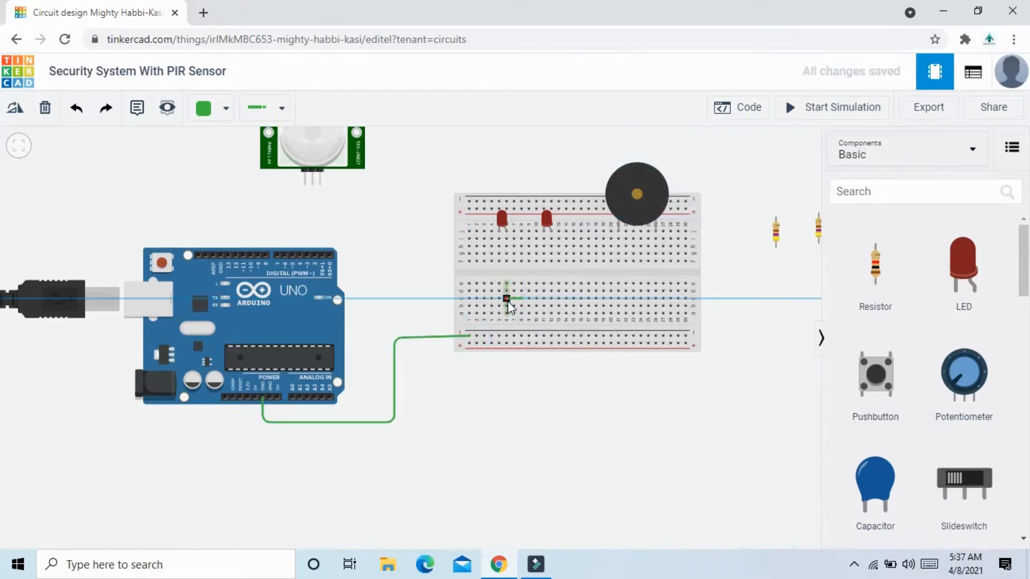
key("Escape")
Move the breadboard closer to the Arduino and colour the ground wire black.
left_click_drag(644, 325, 600, 326)
left_click(564, 395)
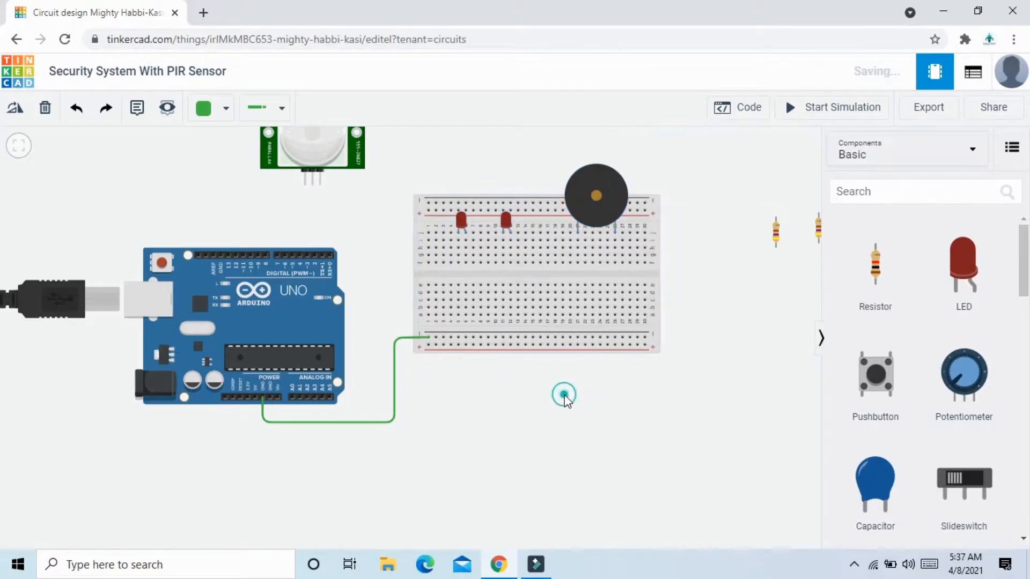
left_click(394, 359)
left_click(706, 176)
left_click(692, 196)
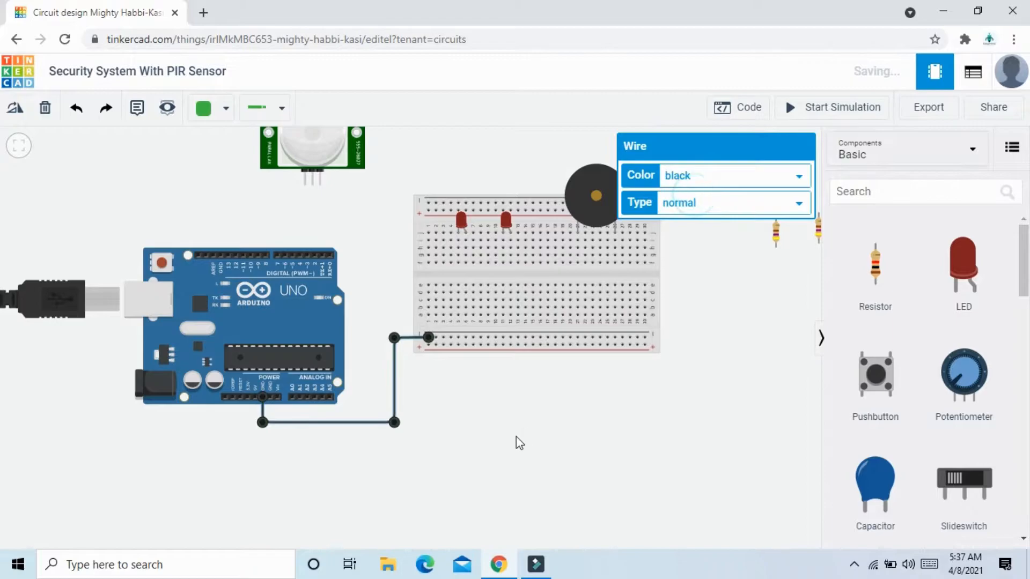
left_click(516, 436)
Wire the Arduino's 5V pin to the breadboard's lower positive rail with square corners and colour the wire red.
left_click(251, 399)
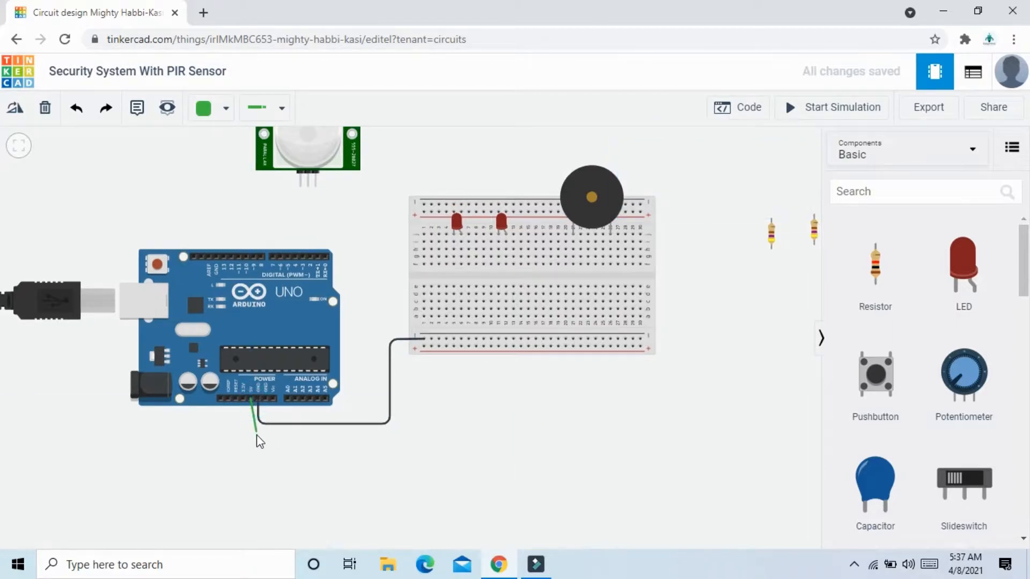
left_click(251, 439)
left_click(414, 439)
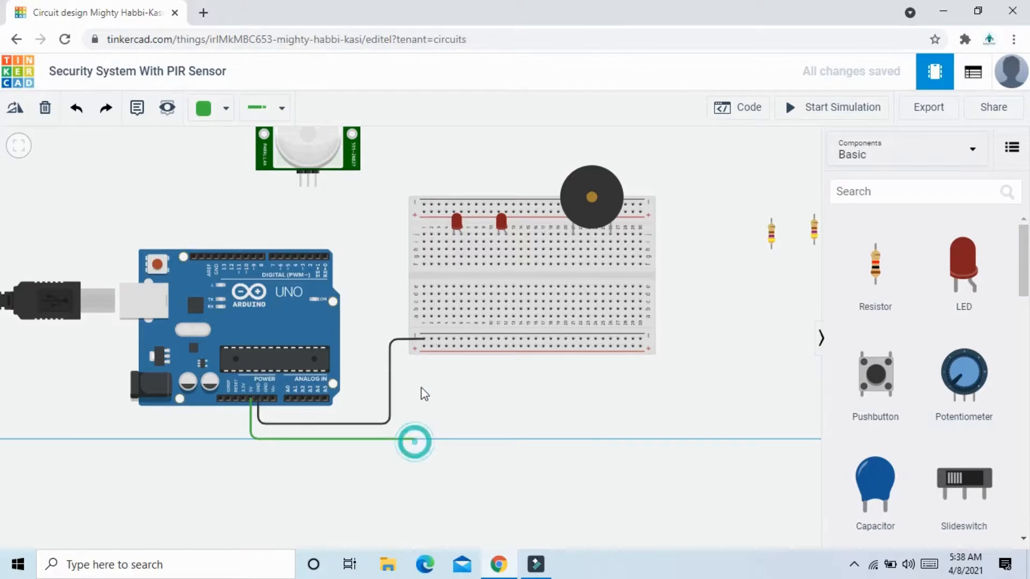
left_click(424, 347)
left_click_drag(417, 437, 424, 439)
left_click(675, 186)
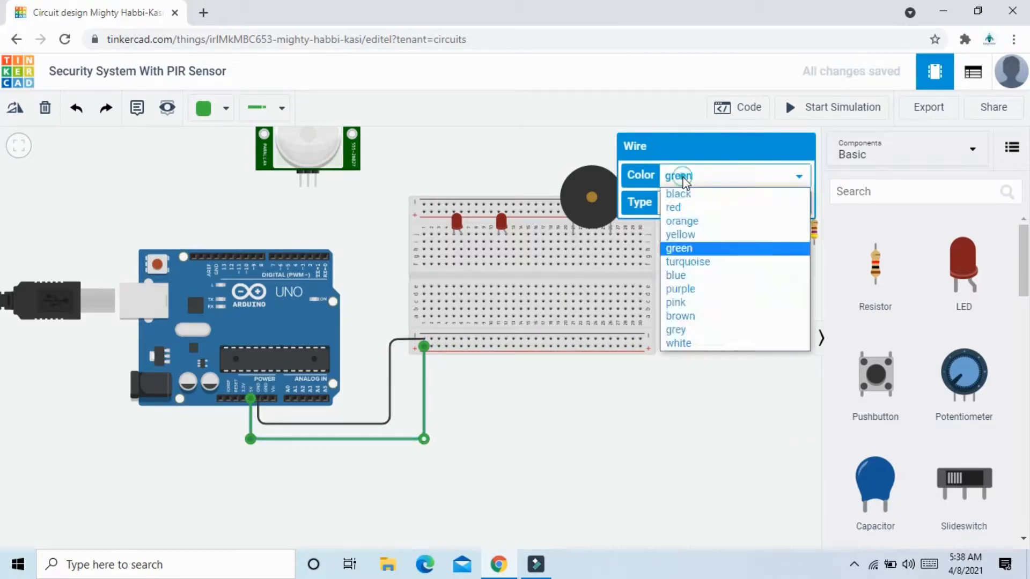
left_click(679, 204)
left_click(584, 439)
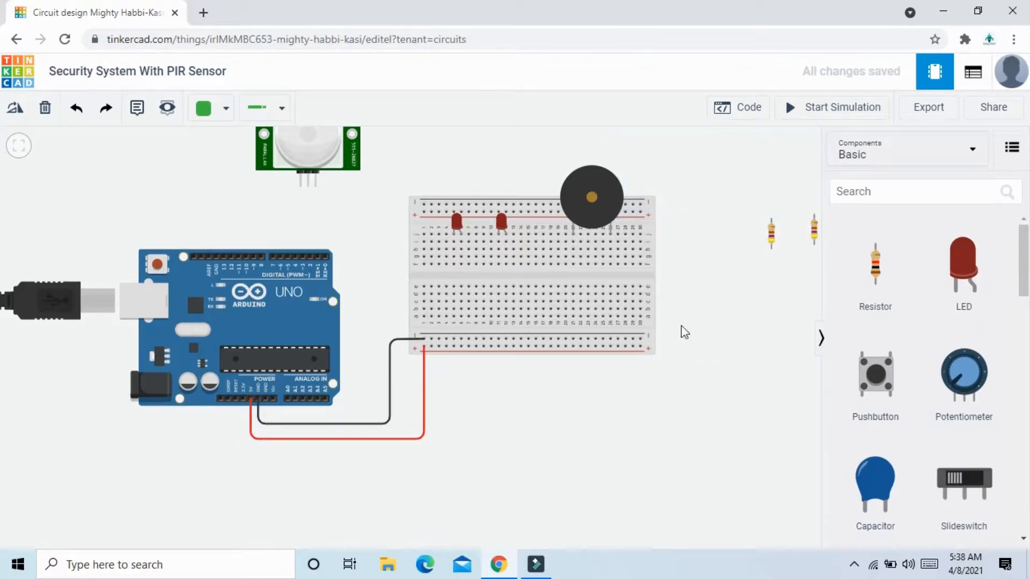
Place the two 470 Ω resistors across the breadboard's centre gap, one below each LED.
left_click_drag(774, 238, 452, 284)
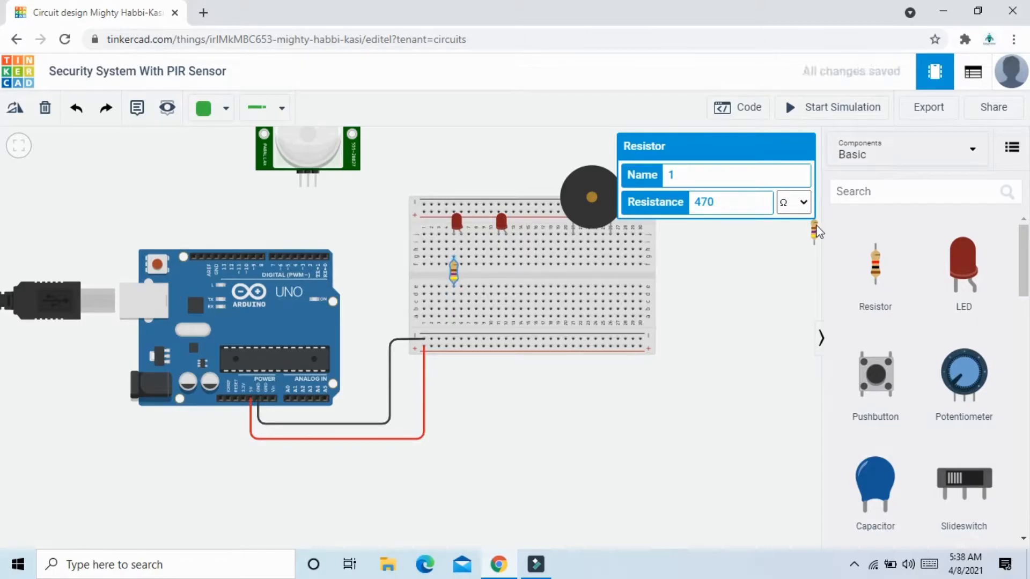
left_click_drag(815, 232, 500, 269)
left_click(549, 275)
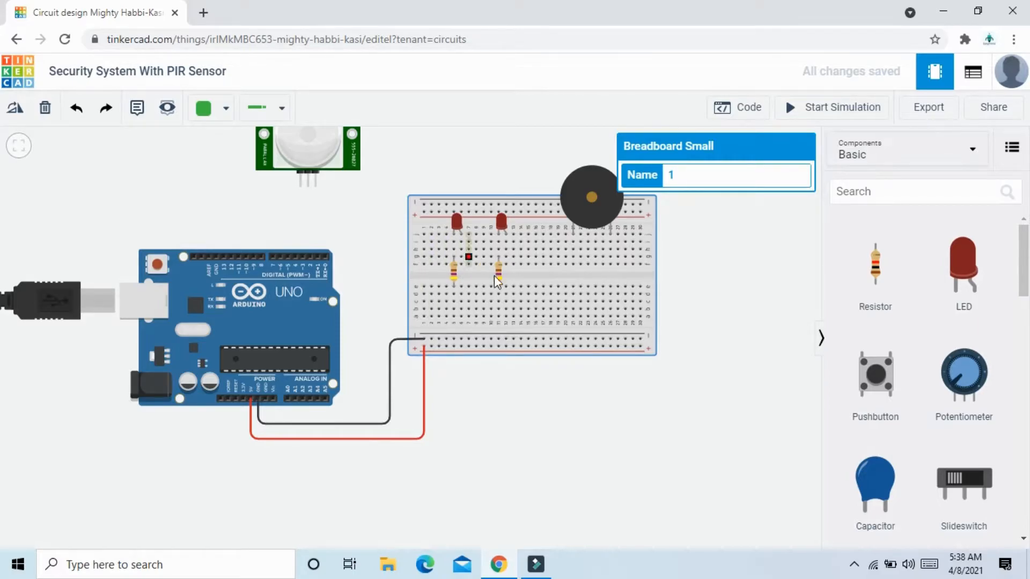
Connect the left resistor's lower column to the breadboard's lower negative rail with a black wire.
left_click(453, 338)
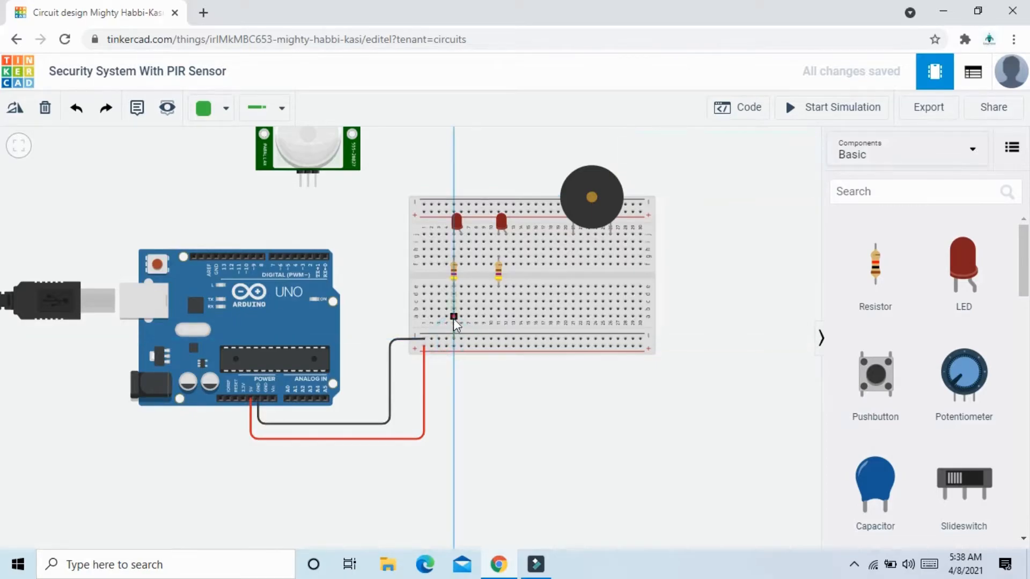
left_click(454, 317)
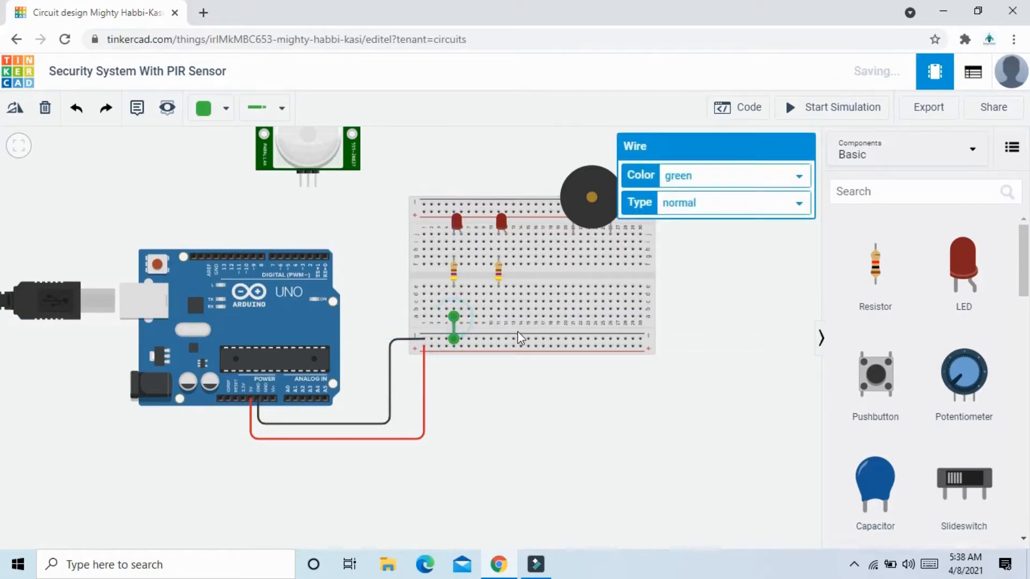
left_click(685, 186)
left_click(690, 192)
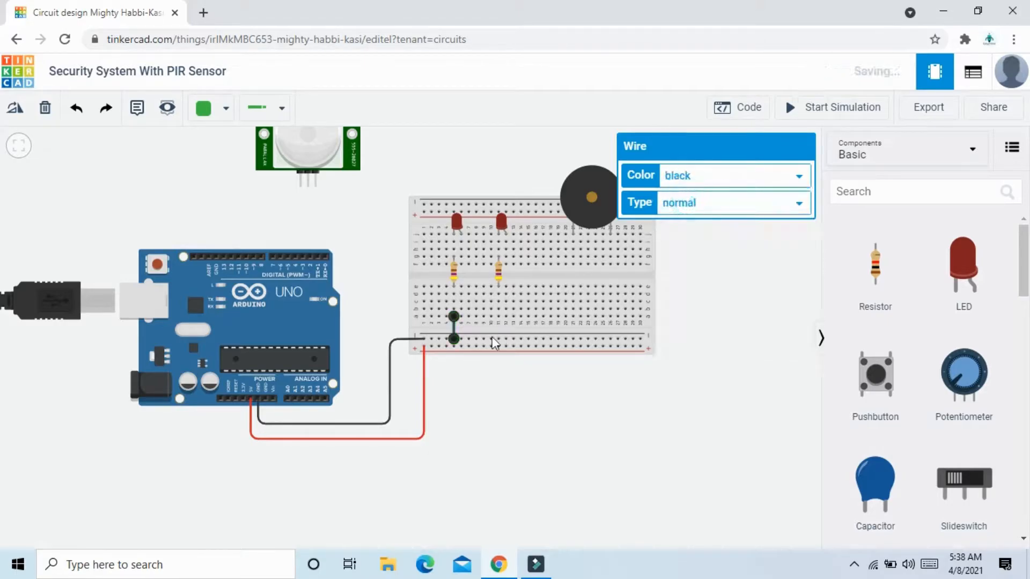
Connect the right resistor's lower column to the breadboard's lower negative rail with a black wire.
left_click(498, 339)
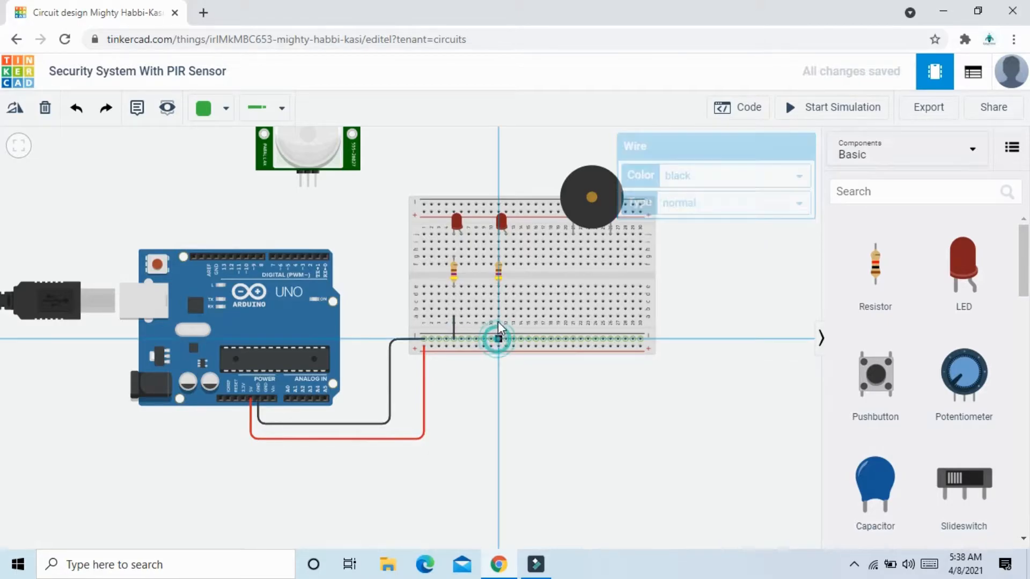
left_click(498, 317)
left_click(692, 178)
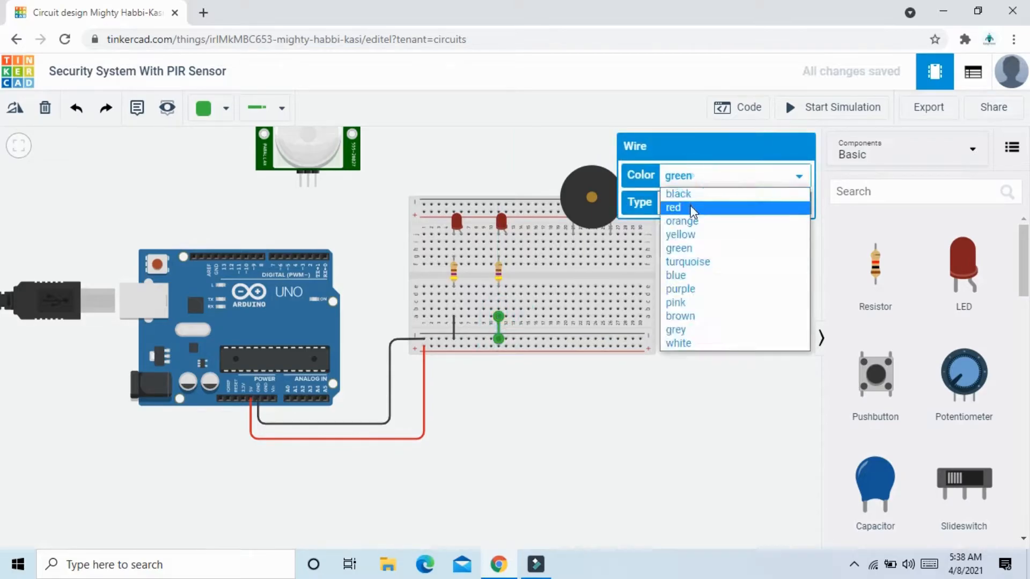
left_click(691, 194)
left_click(748, 290)
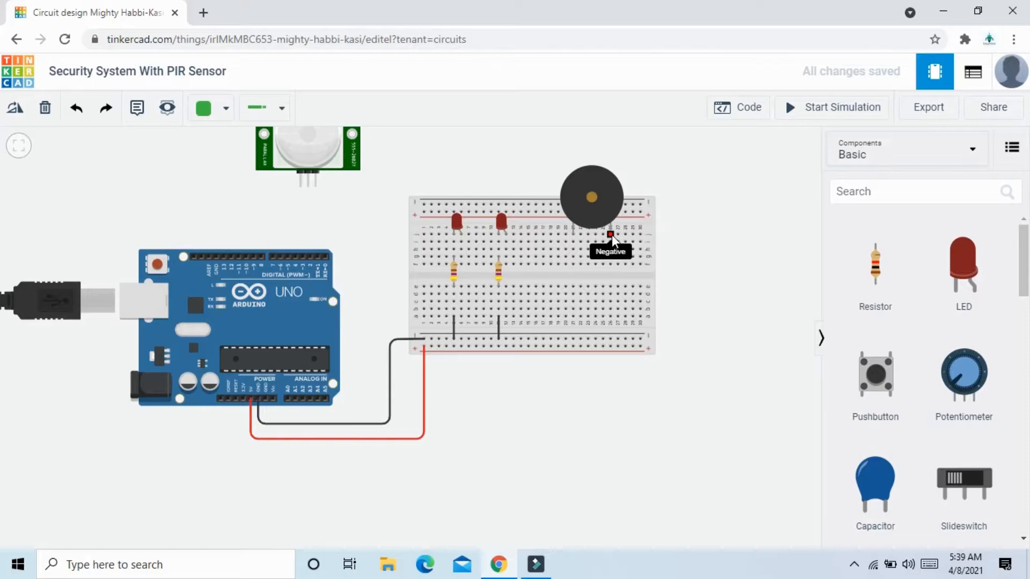
Connect the piezo's negative terminal column to the breadboard's lower negative rail with a black wire.
left_click(611, 264)
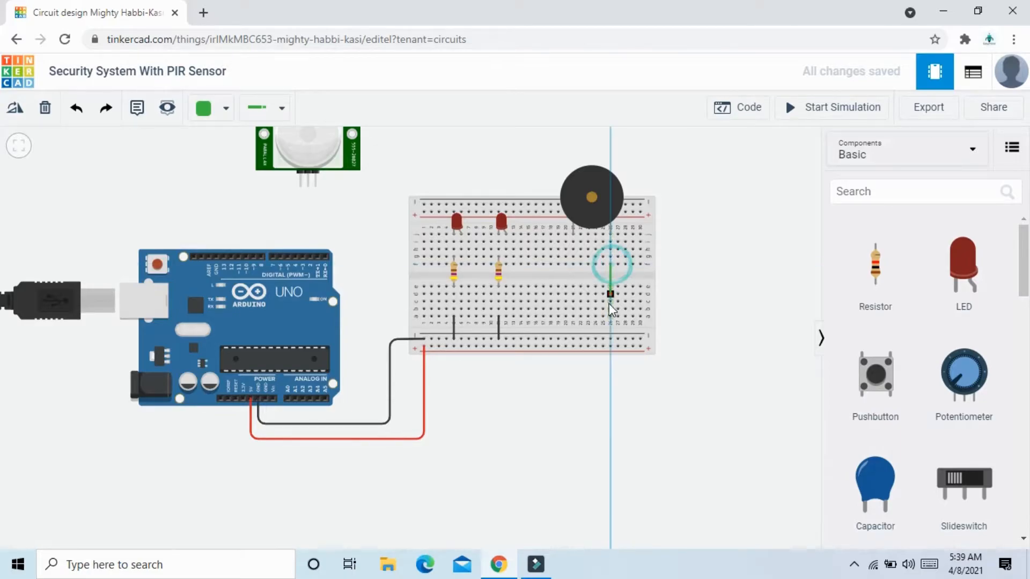
left_click(610, 339)
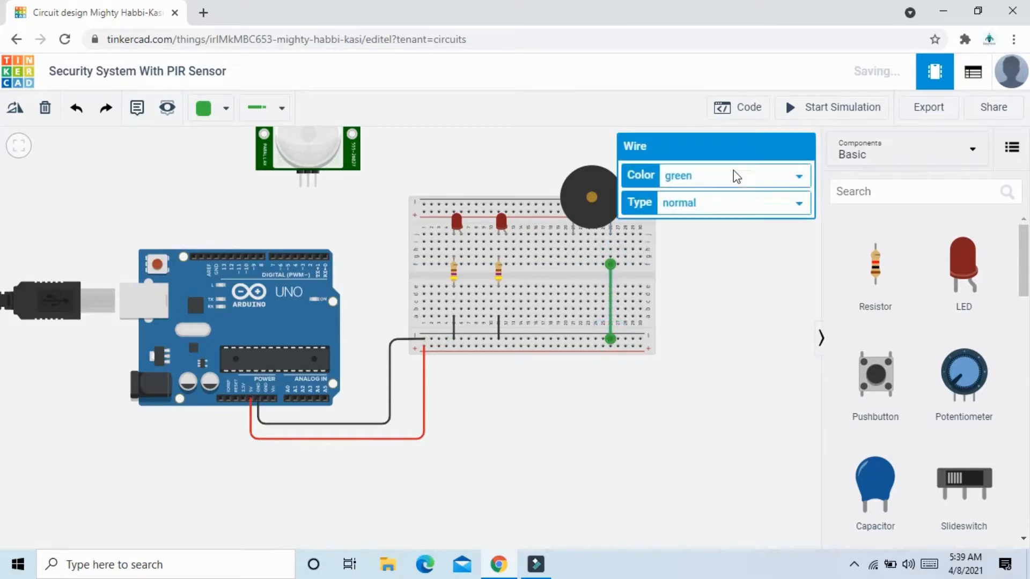
left_click(733, 175)
left_click(704, 197)
left_click(713, 305)
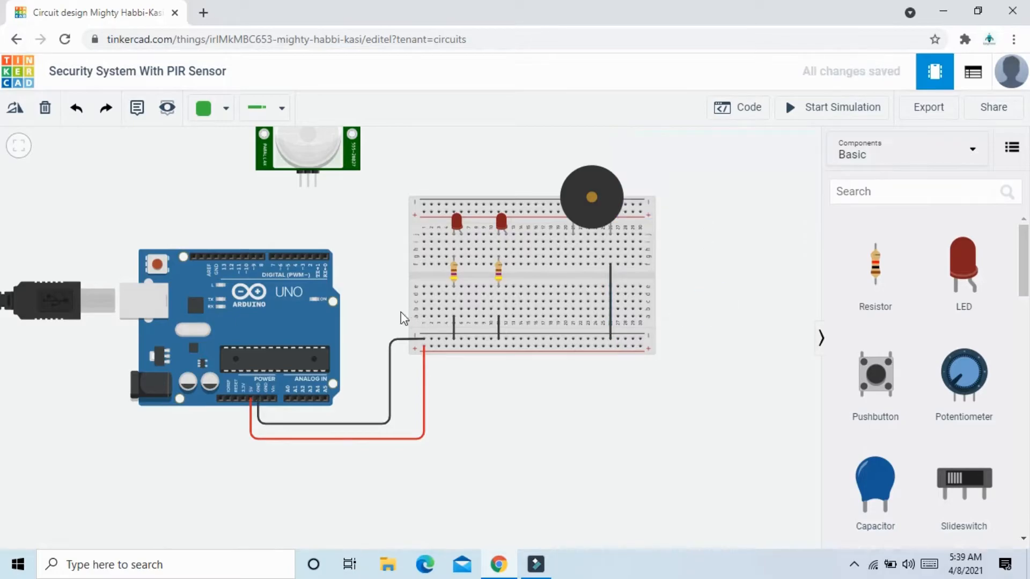
Move the PIR sensor from above the Arduino to above the breadboard's left end.
scroll(400, 312, "down", 1)
left_click_drag(729, 322, 686, 380)
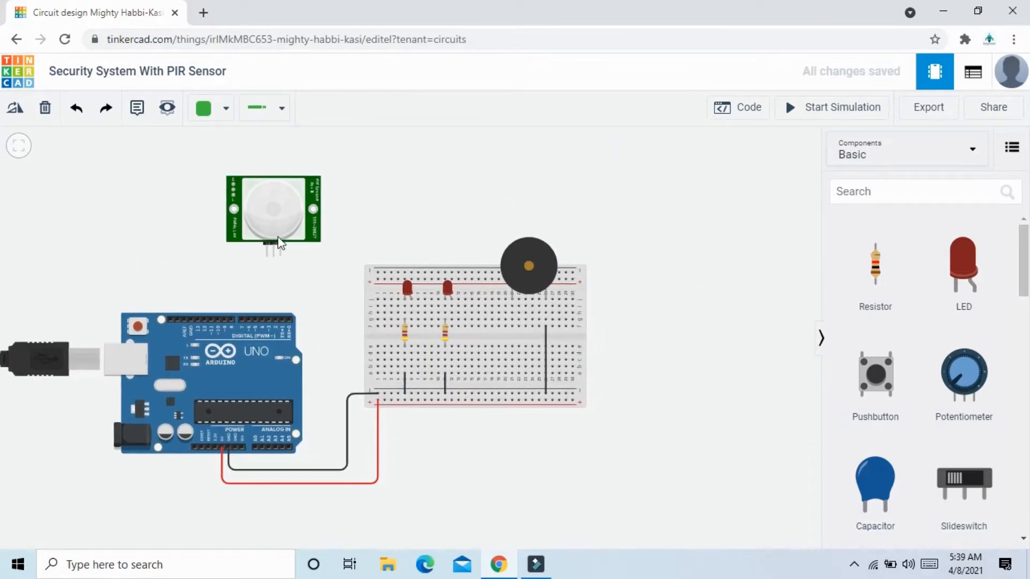
left_click_drag(269, 221, 269, 200)
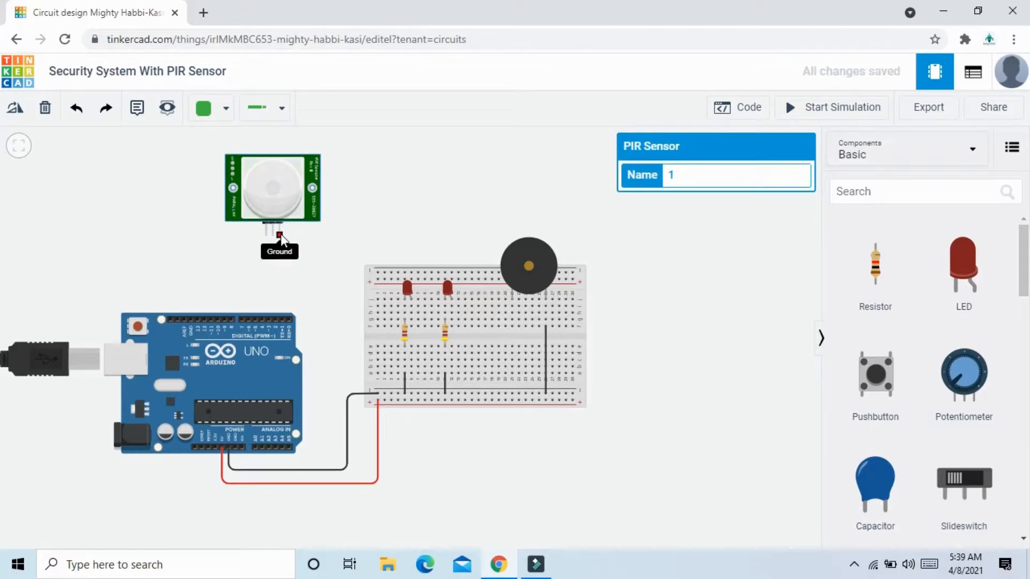
left_click_drag(272, 200, 395, 202)
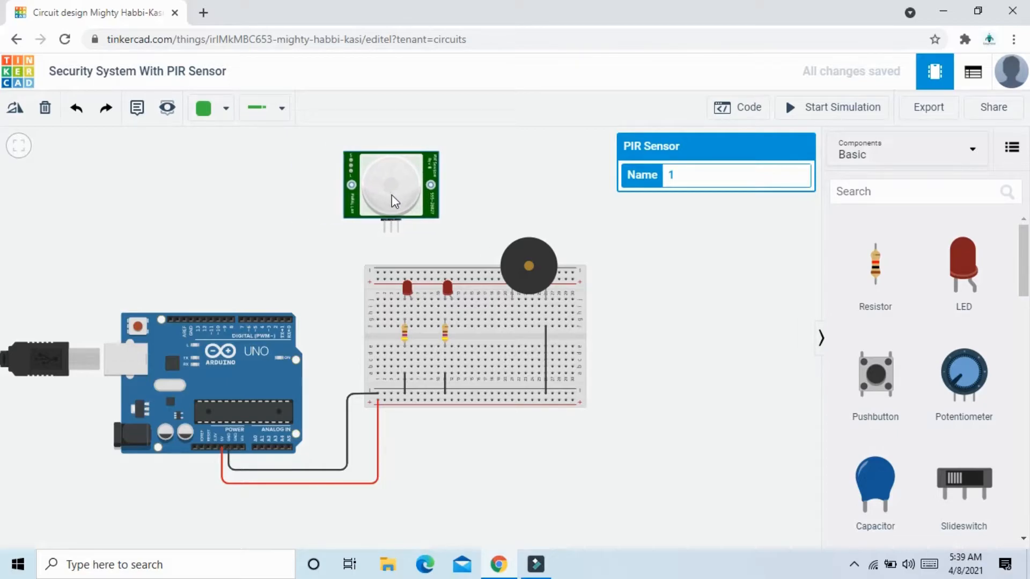
Shift the PIR sensor toward the Arduino and delete the straight wire drawn from its Ground pin to the negative rail.
left_click(398, 232)
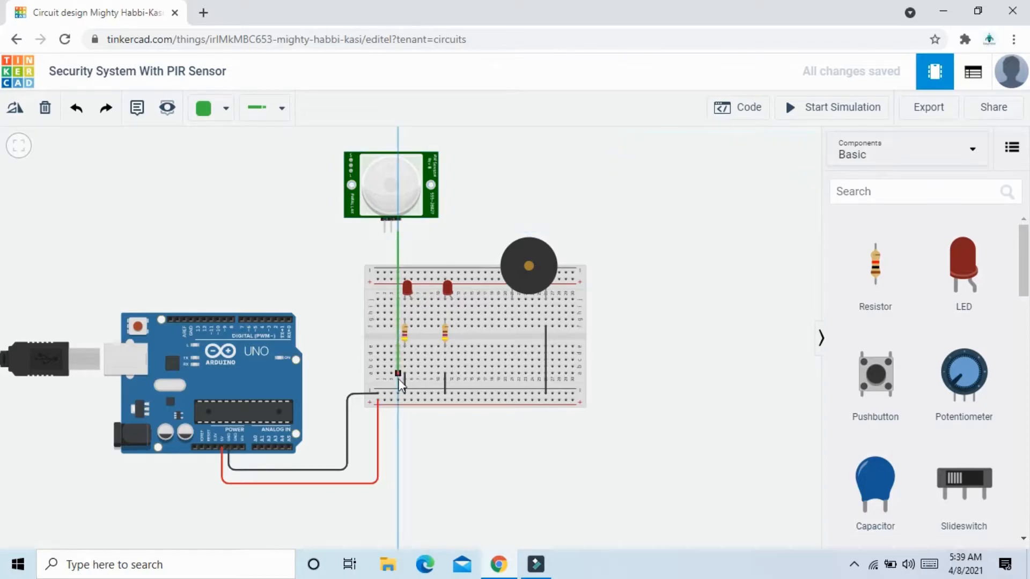
left_click(399, 394)
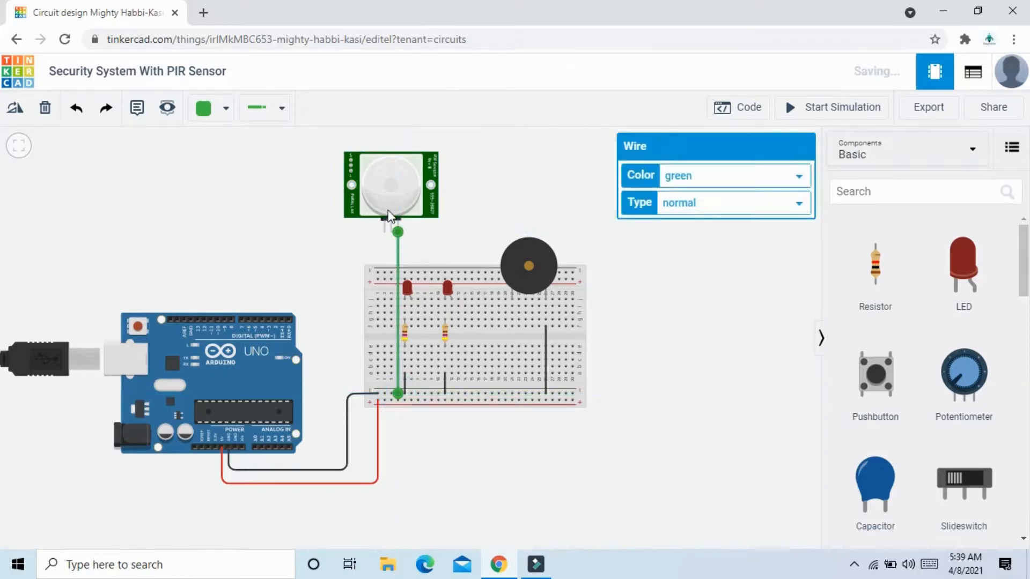
left_click_drag(388, 185, 341, 192)
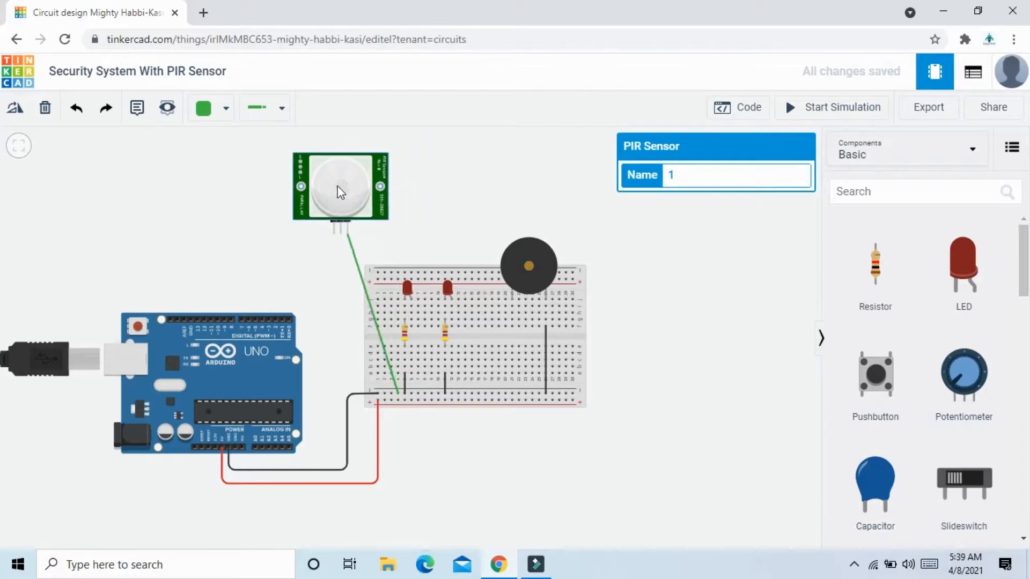
left_click(357, 269)
key("Delete")
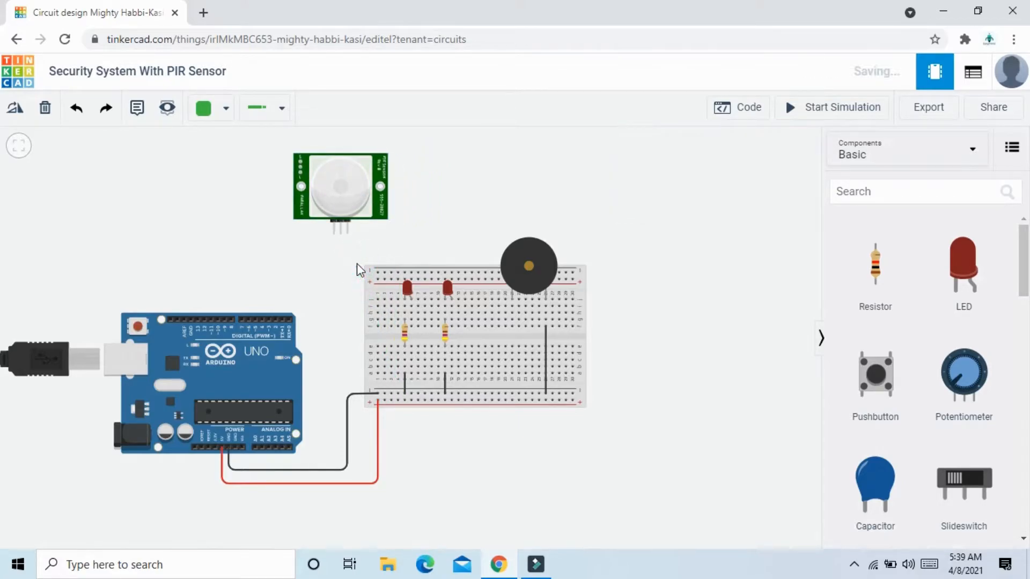
Wire the PIR sensor's Ground pin to the breadboard's lower negative rail with a square corner and colour the wire black.
left_click(348, 232)
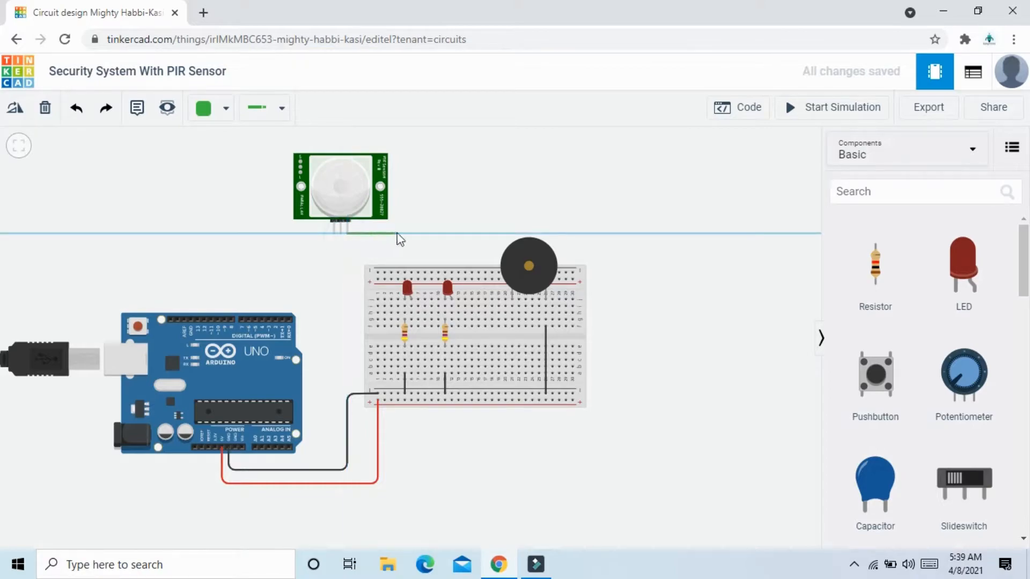
left_click(391, 234)
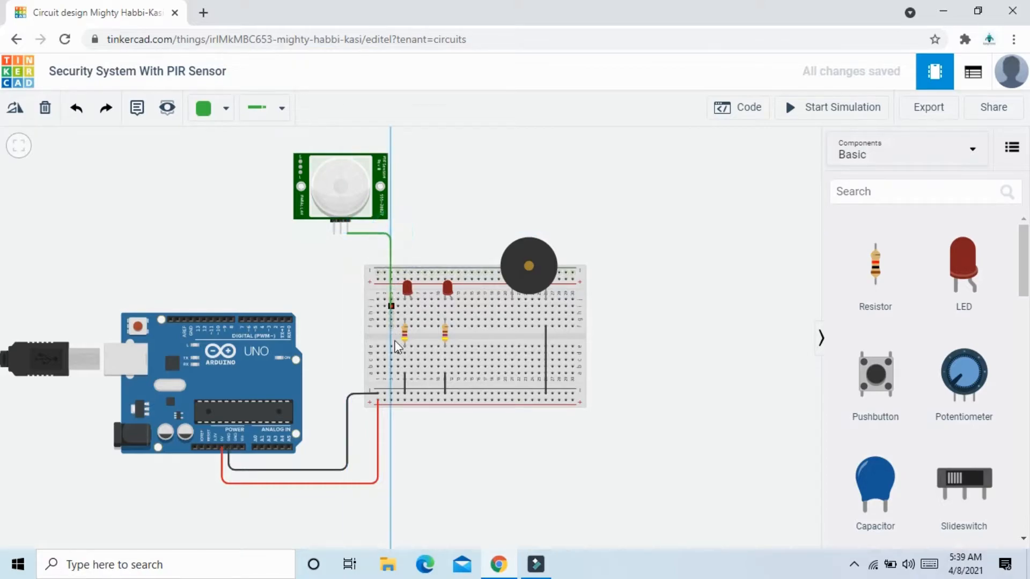
left_click(398, 394)
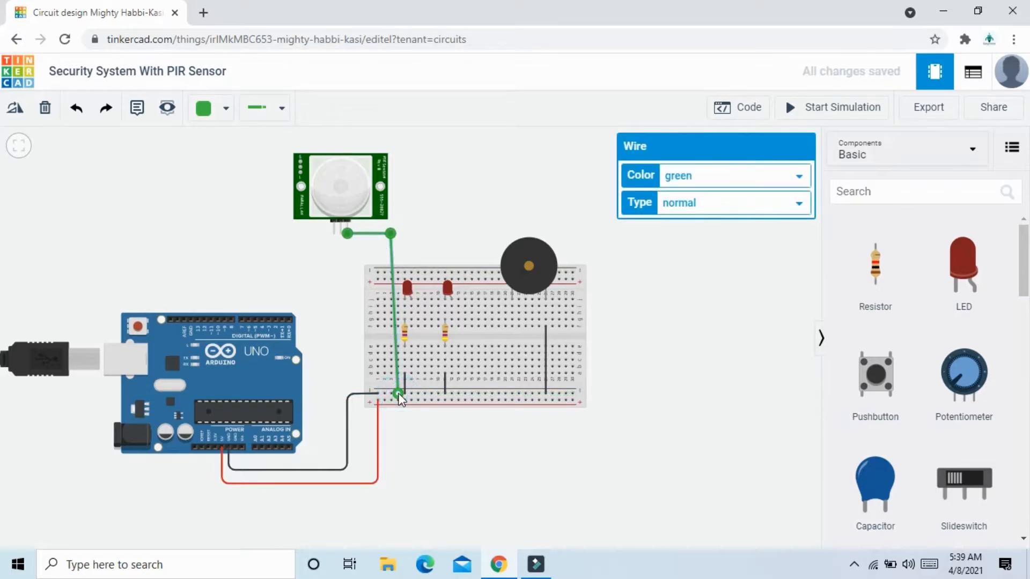
left_click_drag(391, 234, 398, 234)
left_click(427, 223)
left_click(397, 238)
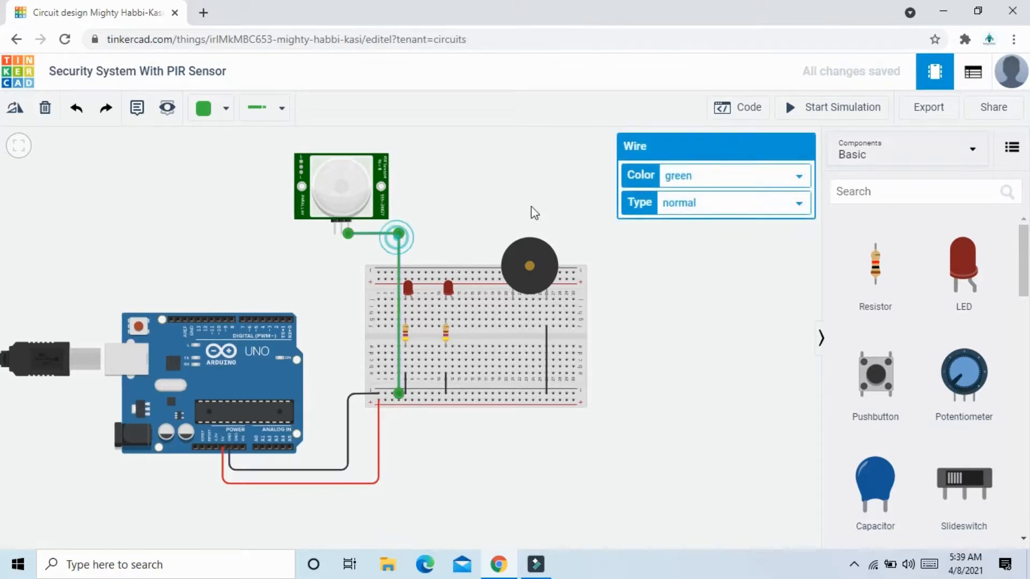
left_click(679, 176)
left_click(682, 190)
left_click(525, 189)
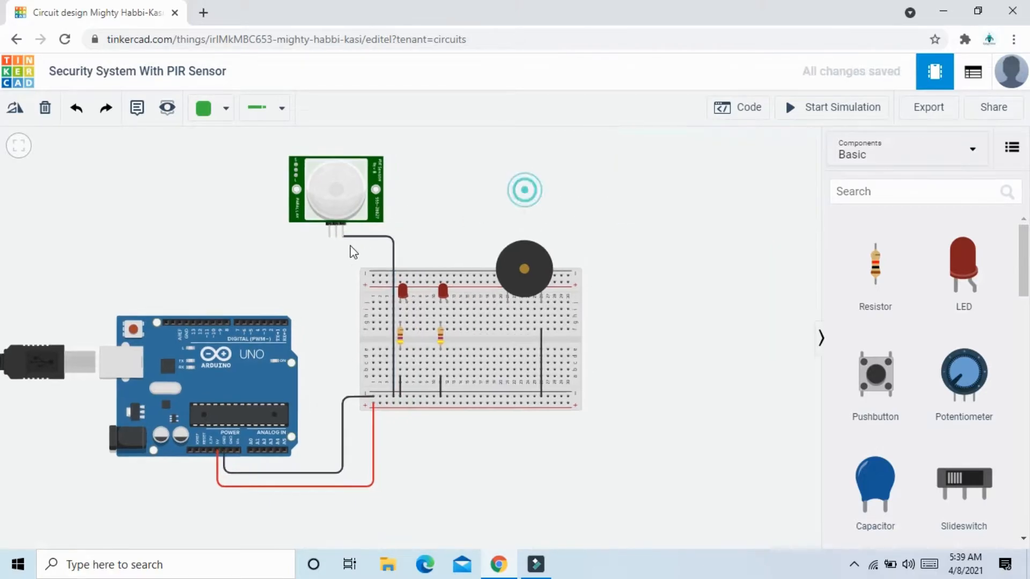
Wire the PIR sensor's middle power pin to the breadboard's lower positive rail with square corners and colour the wire red.
left_click(335, 234)
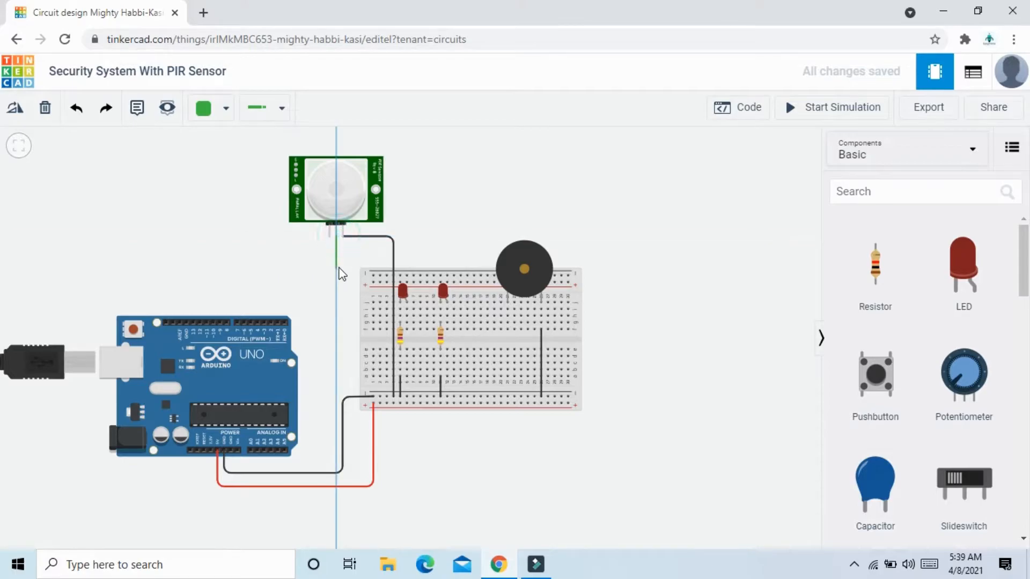
left_click(337, 258)
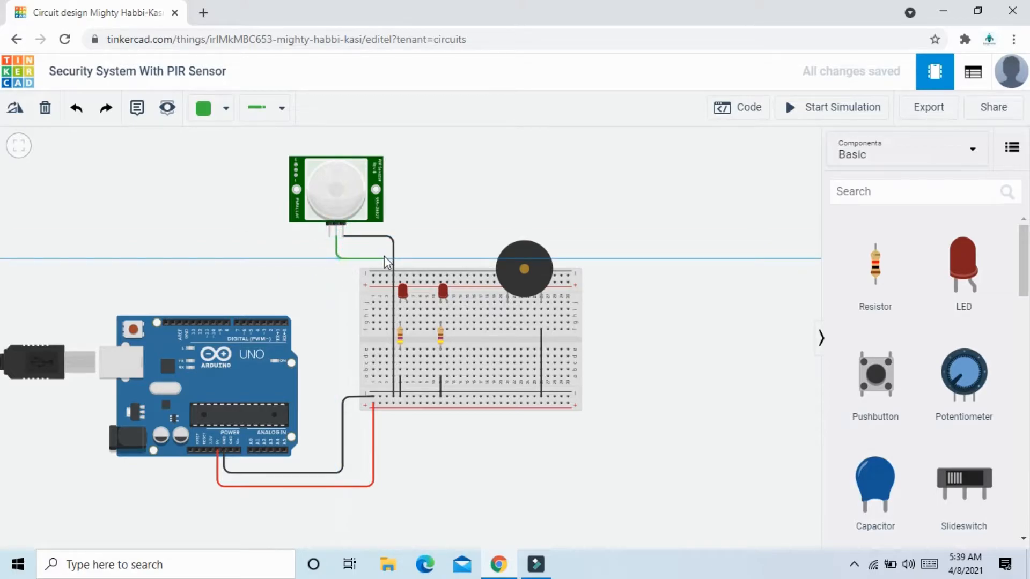
left_click(385, 260)
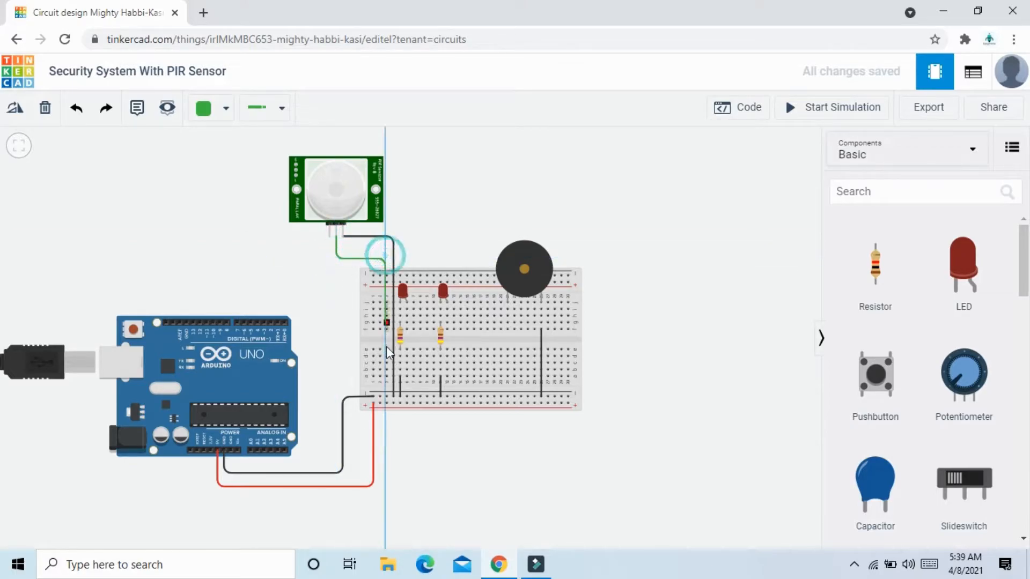
left_click(387, 403)
left_click(687, 177)
left_click(691, 209)
left_click(677, 277)
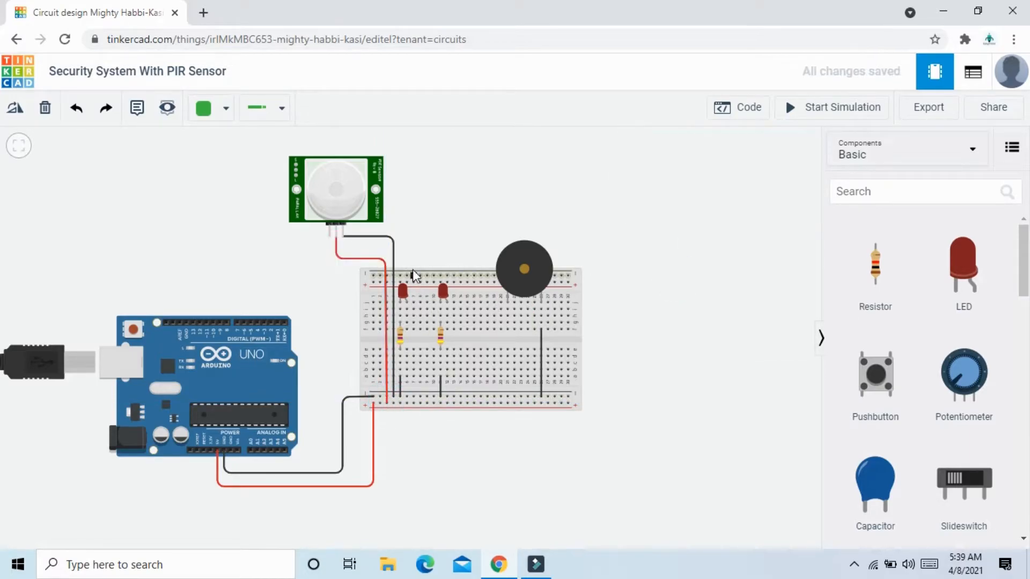
Wire the PIR sensor's Signal pin to Arduino digital pin 7 with a square-cornered green wire.
left_click(330, 236)
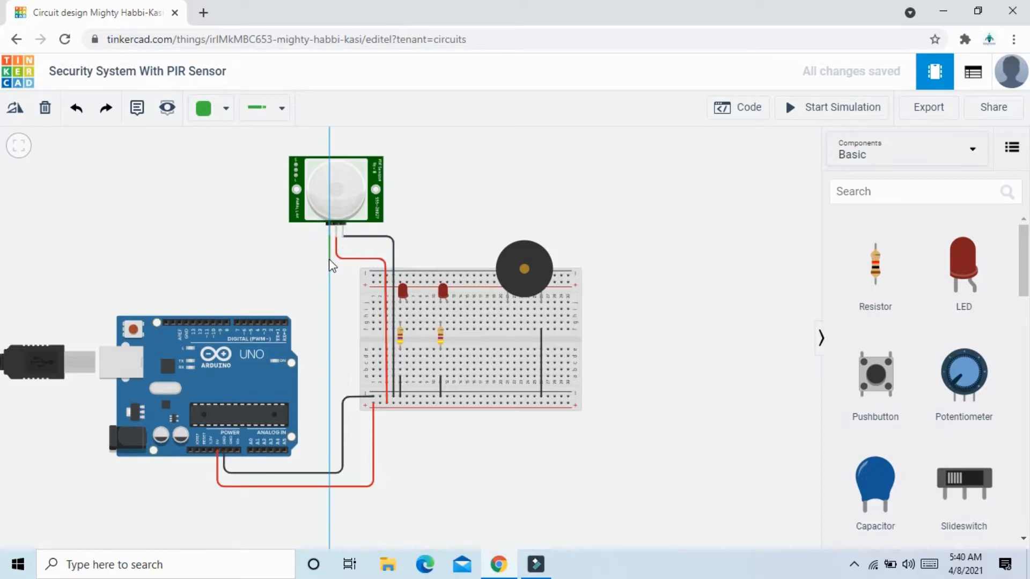
left_click(329, 252)
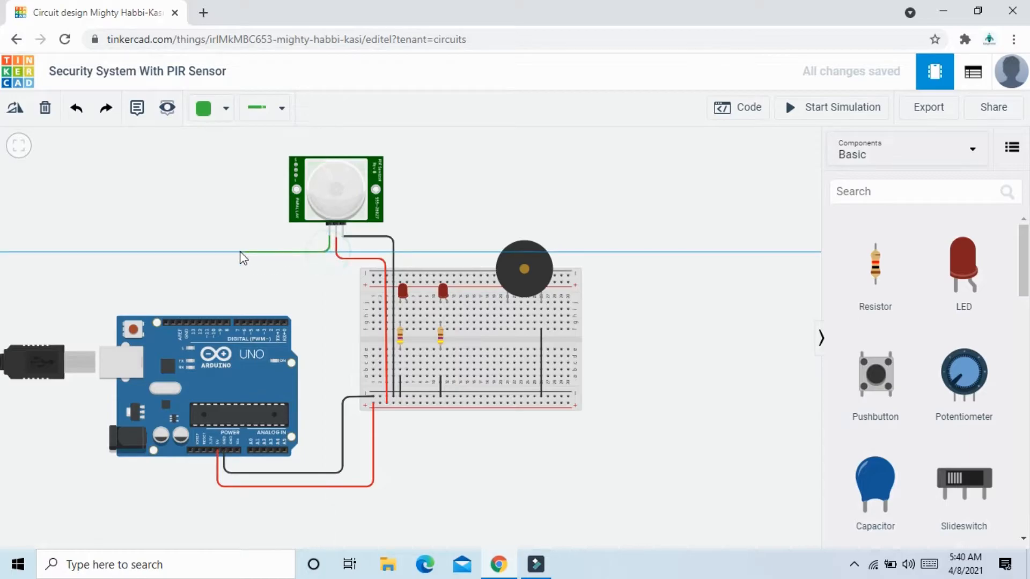
left_click(234, 251)
left_click(237, 326)
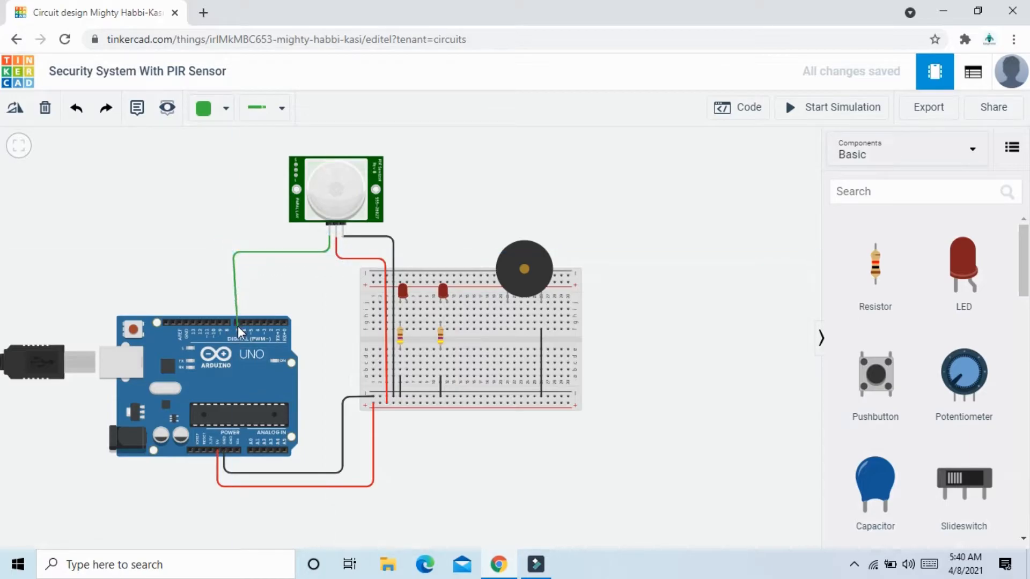
mouse_move(234, 252)
left_mouse_down()
mouse_move(250, 252)
mouse_move(238, 253)
left_mouse_up()
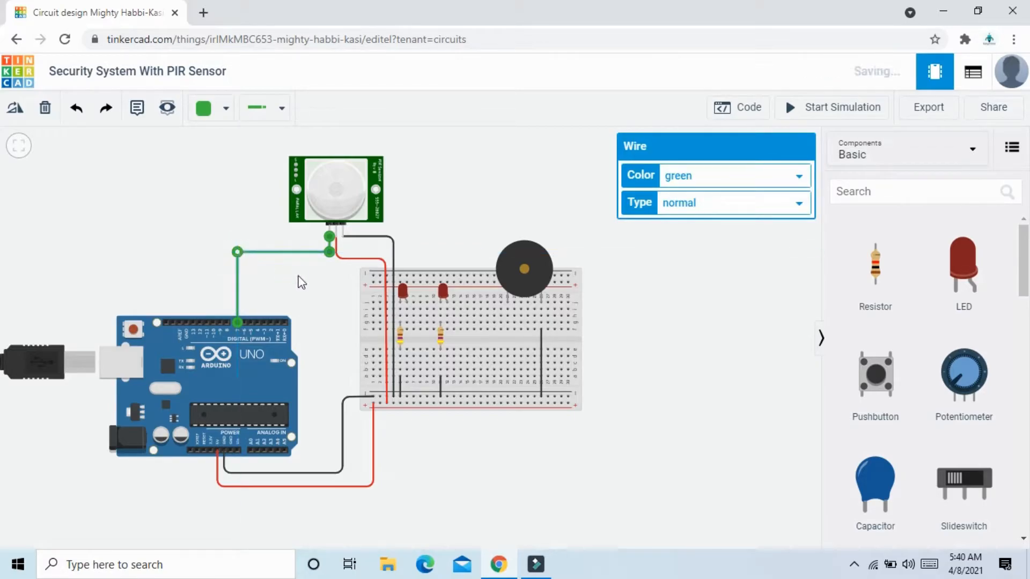
left_click(301, 282)
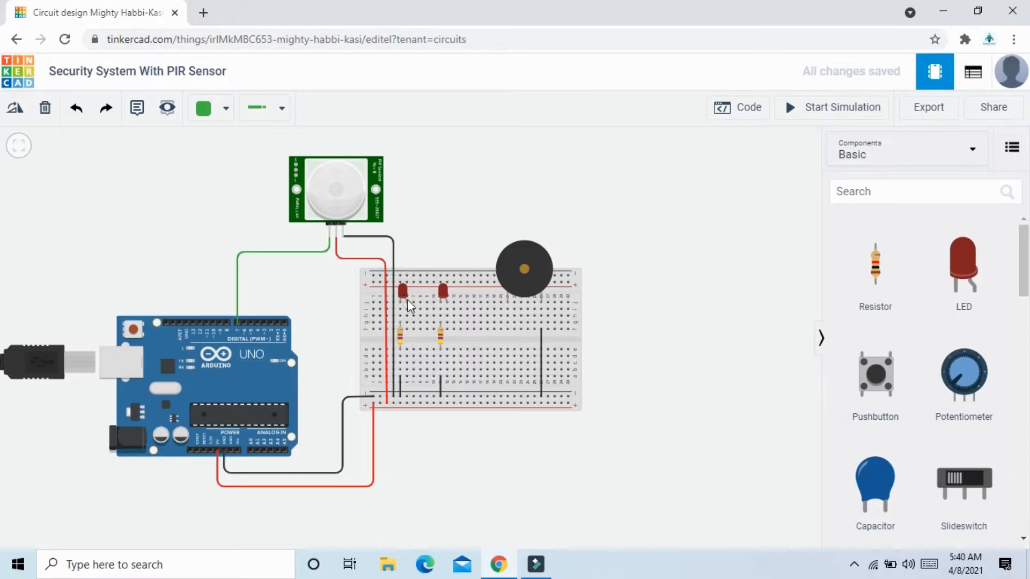
Wire the left LED's anode column around the breadboard's lower edge to Arduino digital pin 6 and colour the wire brown.
left_click(407, 329)
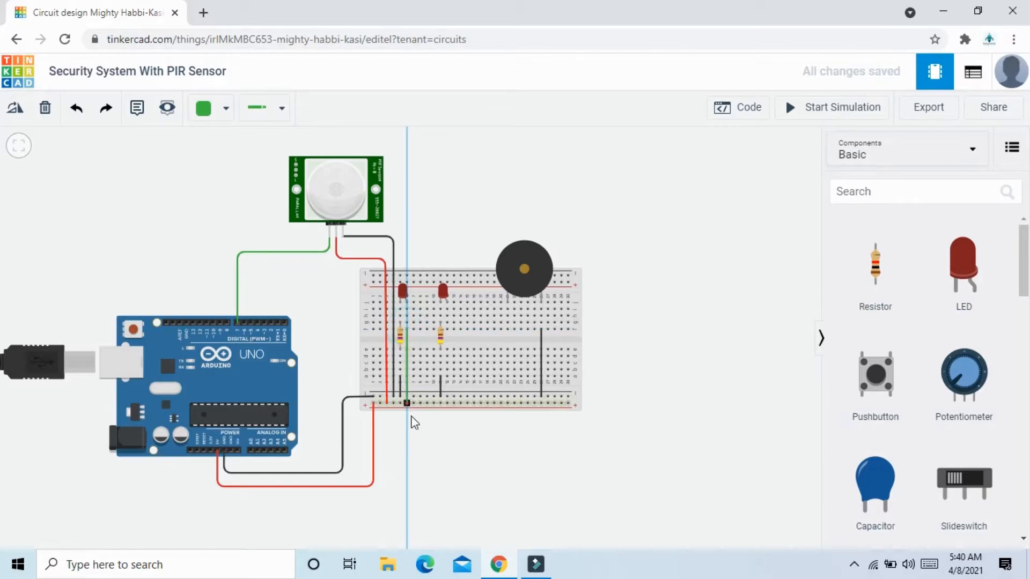
left_click(407, 436)
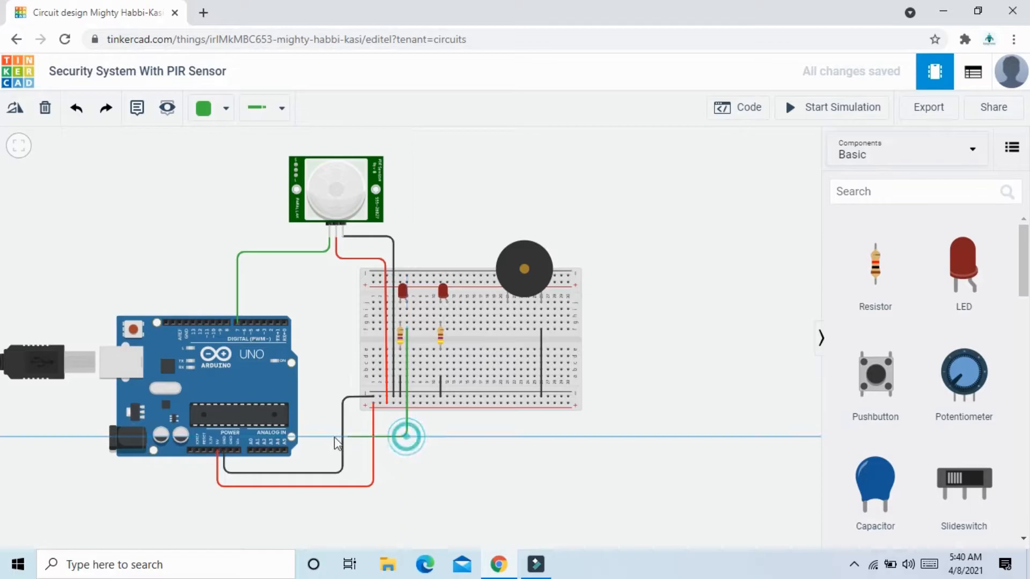
left_click(335, 437)
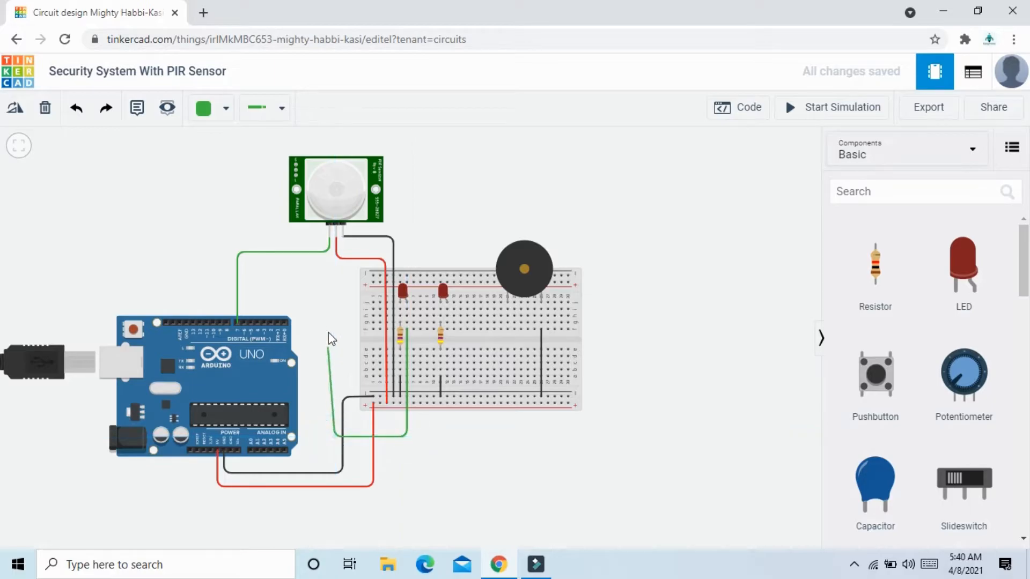
left_click(335, 268)
left_click(245, 268)
left_click(244, 322)
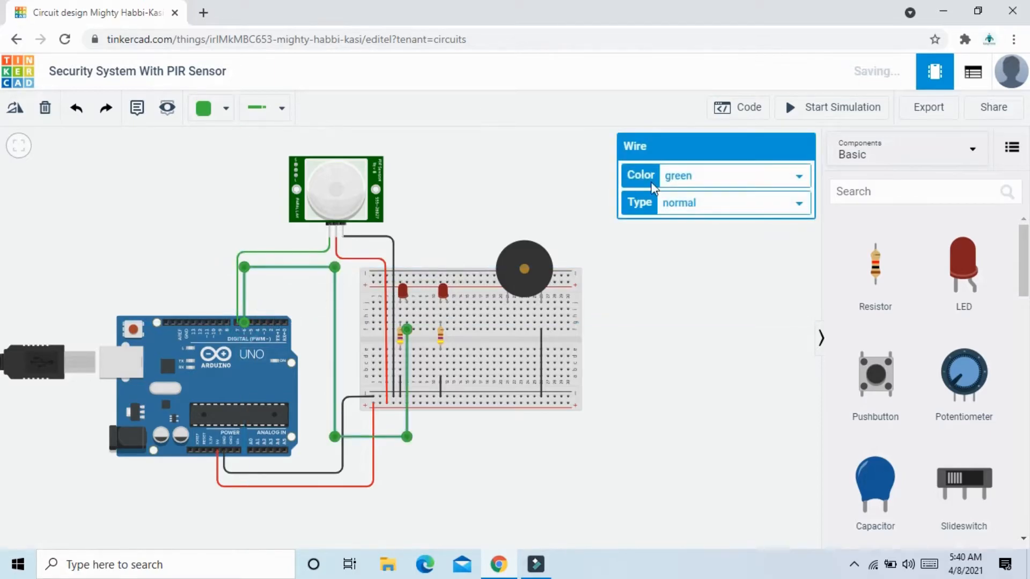
left_click(681, 175)
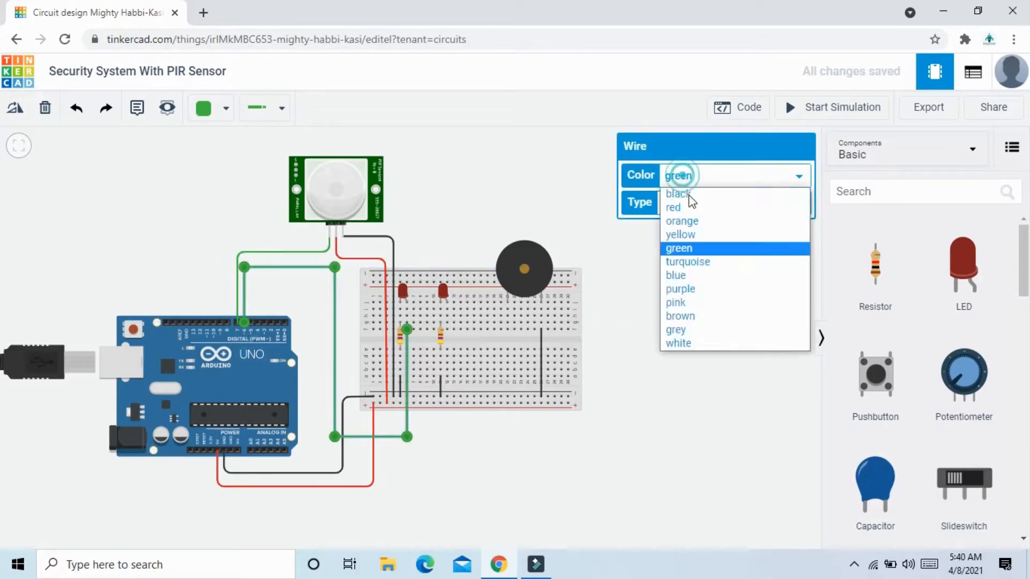
left_click(696, 316)
left_click(612, 345)
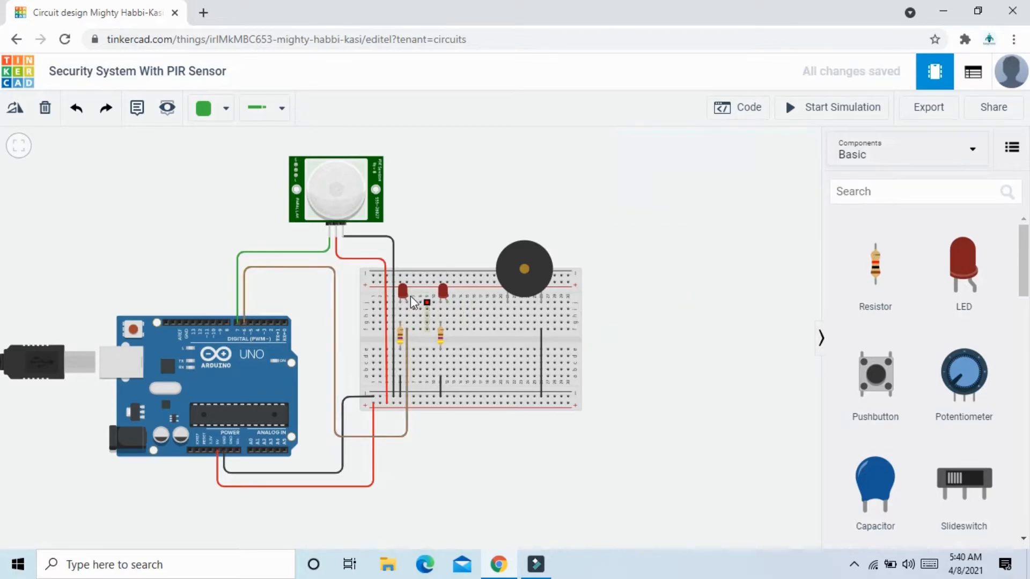
Change the colour of the right LED on the breadboard to green.
left_click(449, 292)
left_click(443, 293)
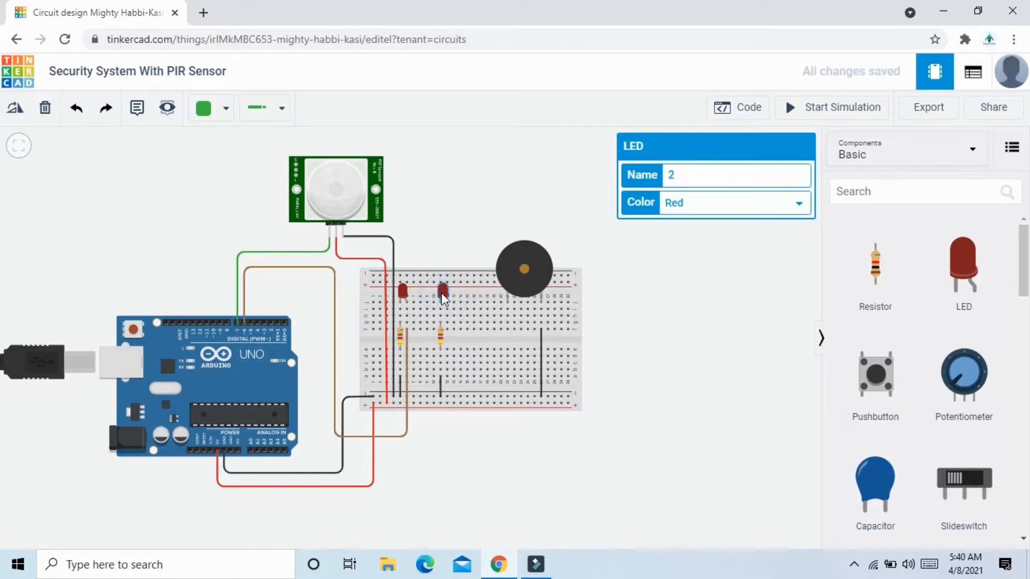
left_click(688, 203)
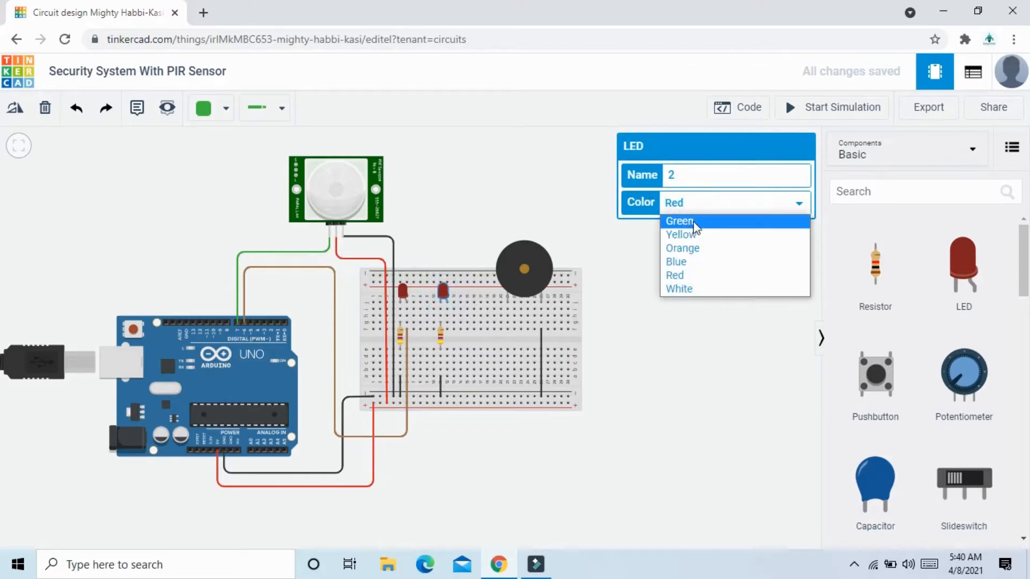
left_click(693, 221)
left_click(686, 253)
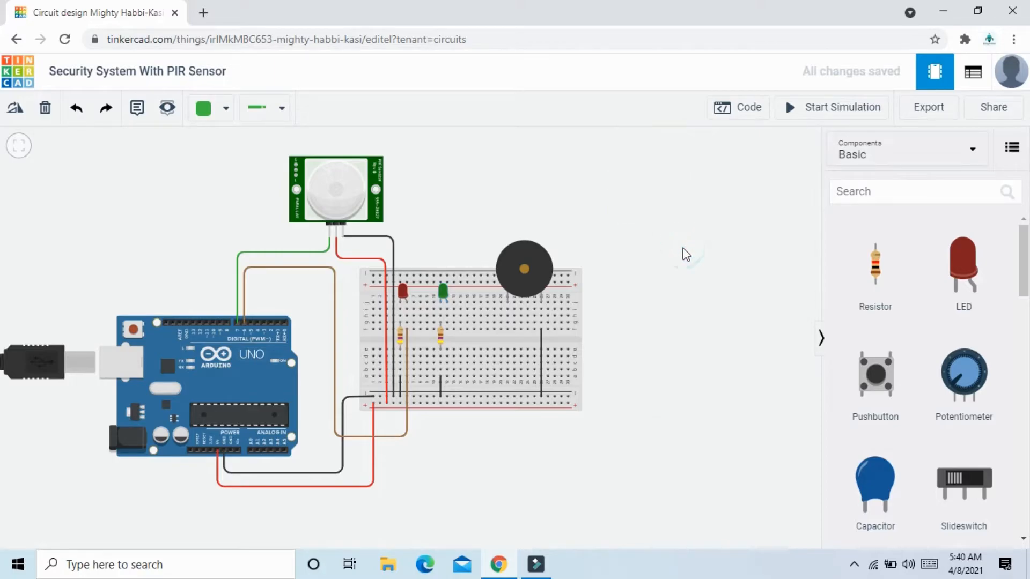
Wire the green LED's anode column around the breadboard's lower edge to Arduino digital pin 5 with square corners and colour the wire purple.
left_click(447, 330)
left_click(448, 451)
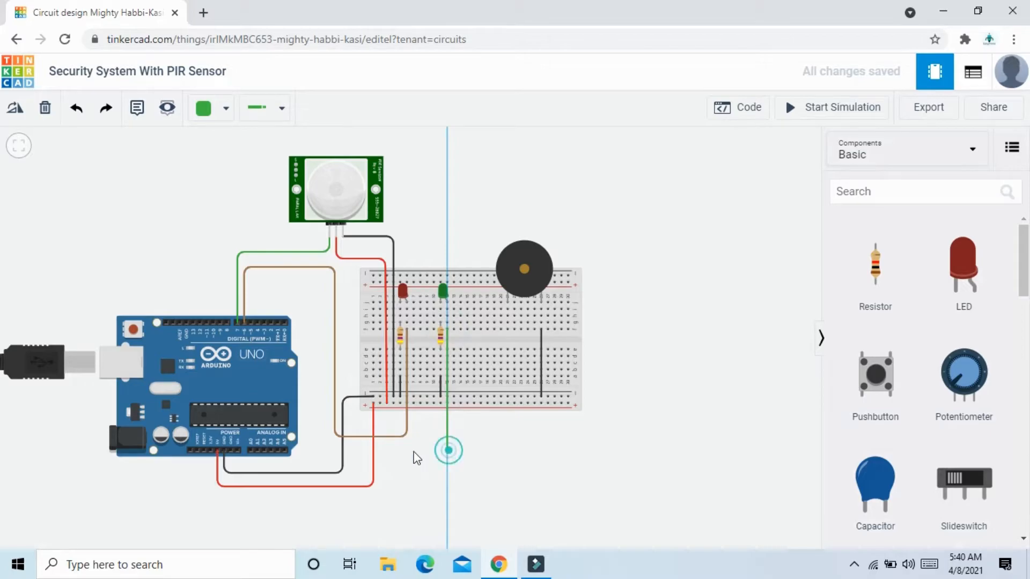
left_click(328, 451)
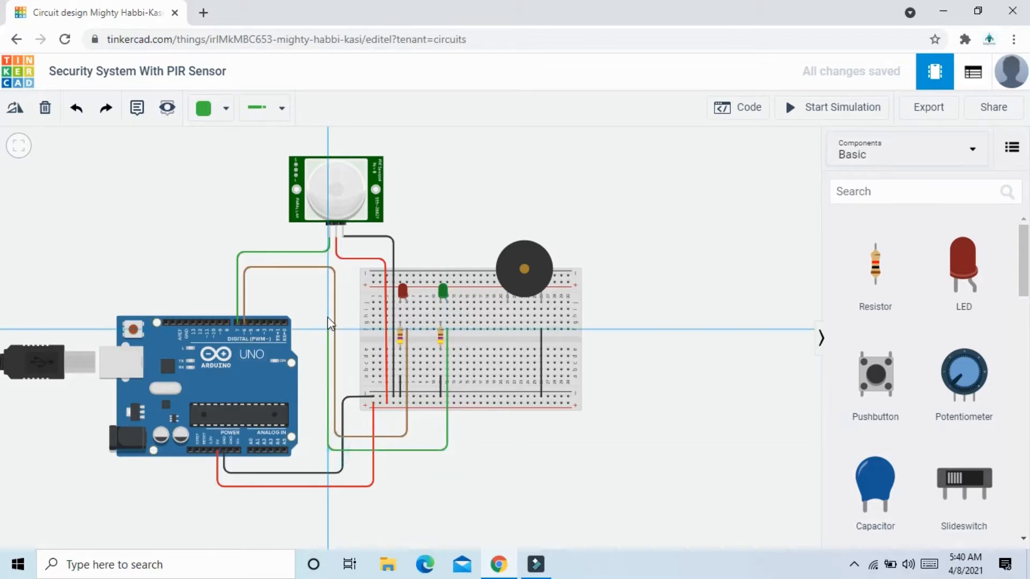
left_click(328, 276)
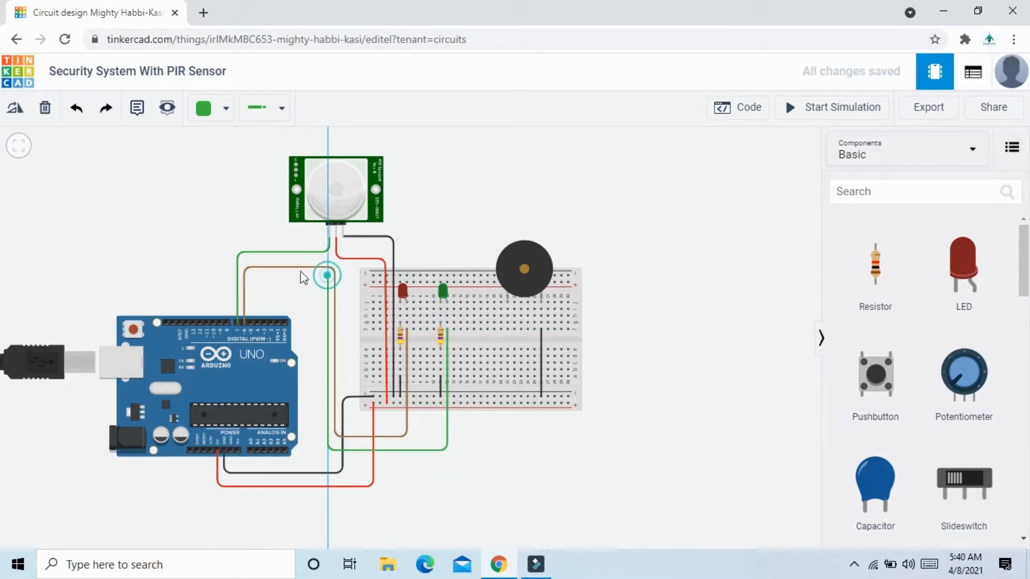
left_click(255, 276)
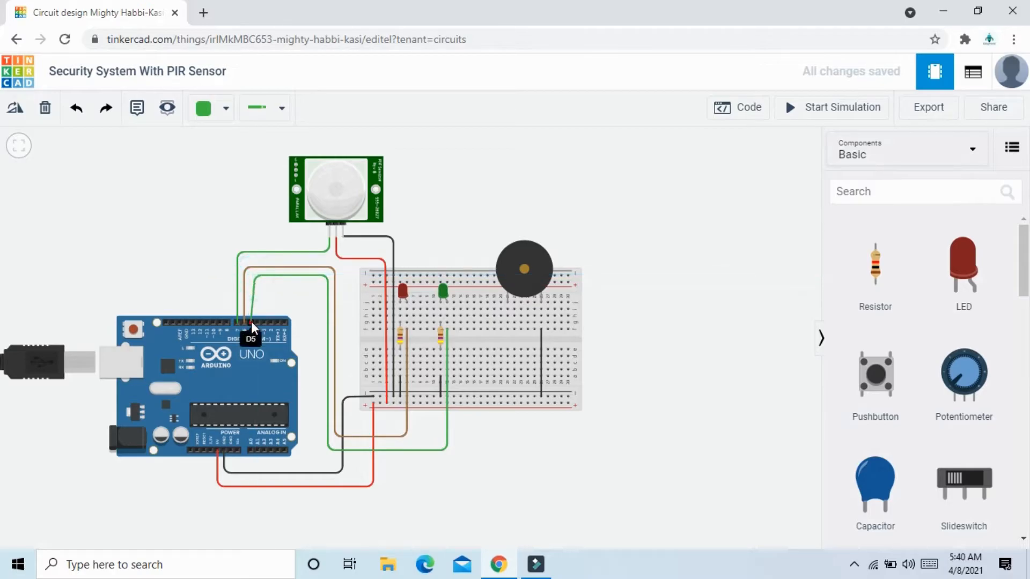
left_click(250, 322)
left_click_drag(256, 278, 253, 275)
left_click(693, 177)
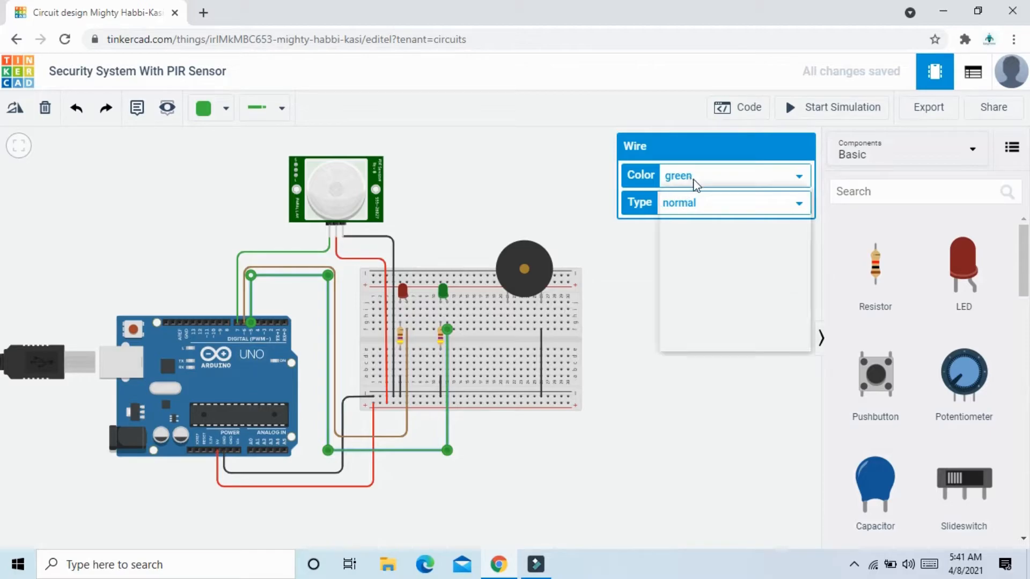
left_click(694, 287)
left_click(650, 364)
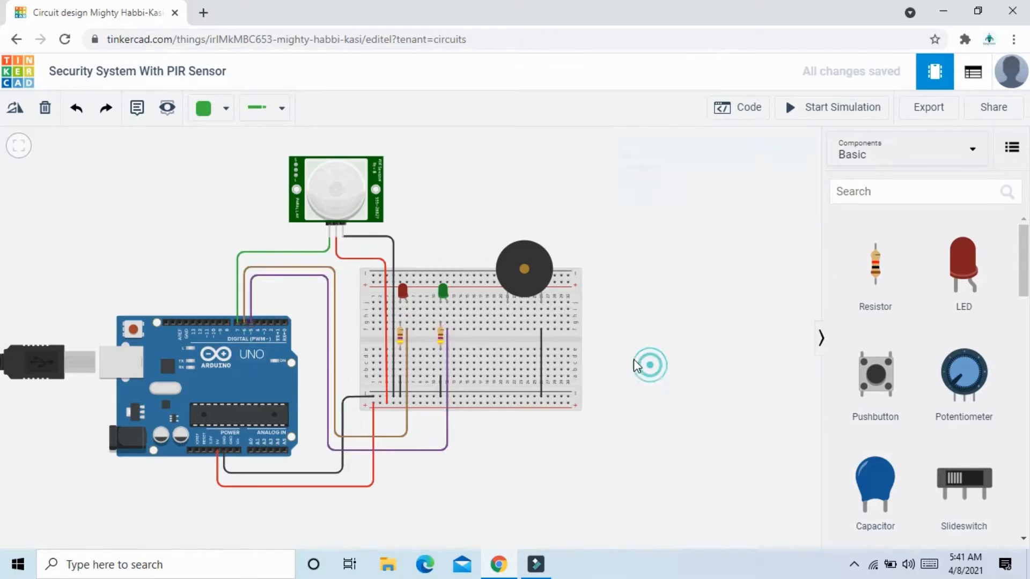
Wire the piezo buzzer's positive column around the breadboard's lower edge to Arduino digital pin 4 with square corners and colour the wire yellow.
left_click(508, 331)
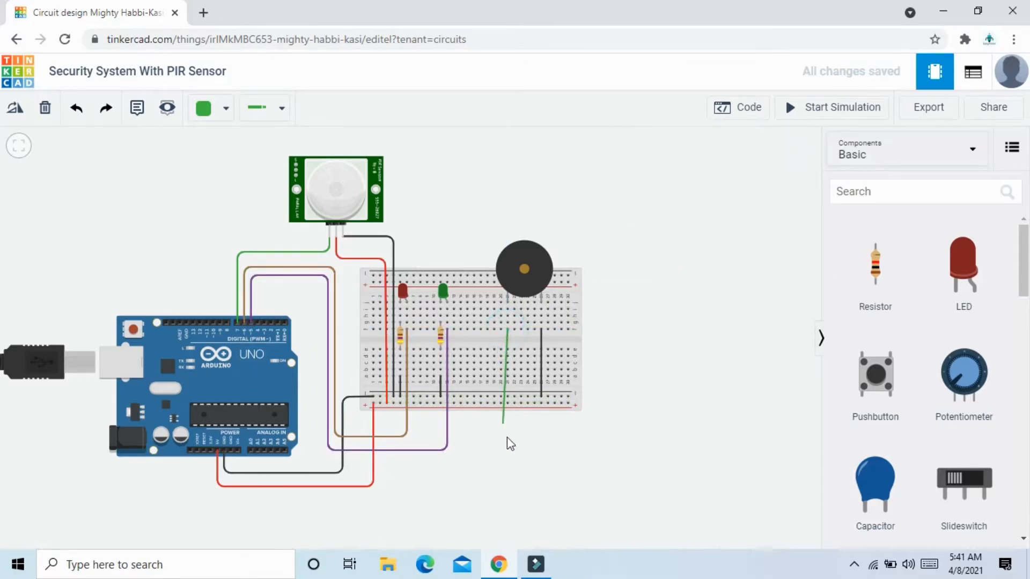
left_click(509, 460)
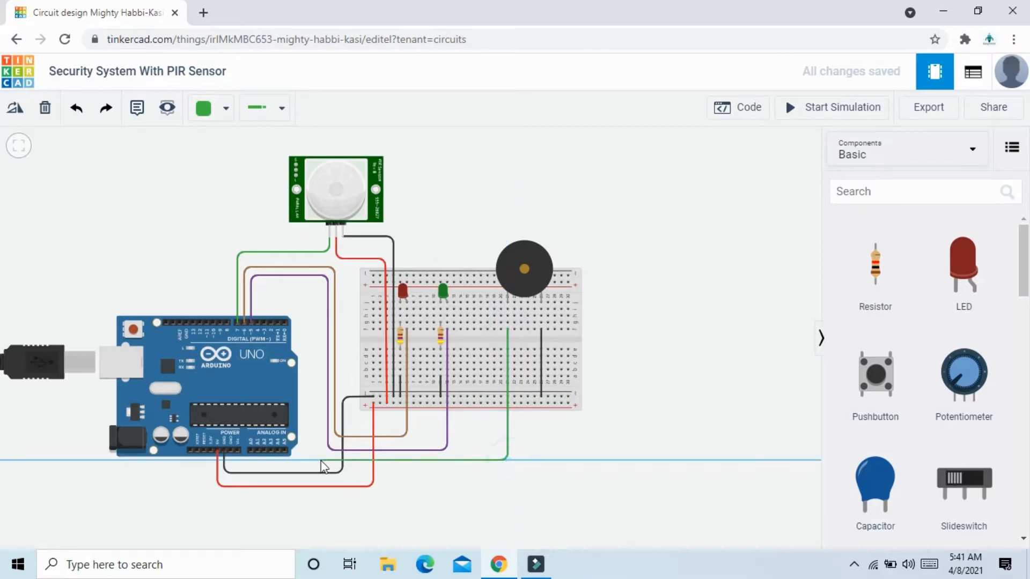
left_click(317, 460)
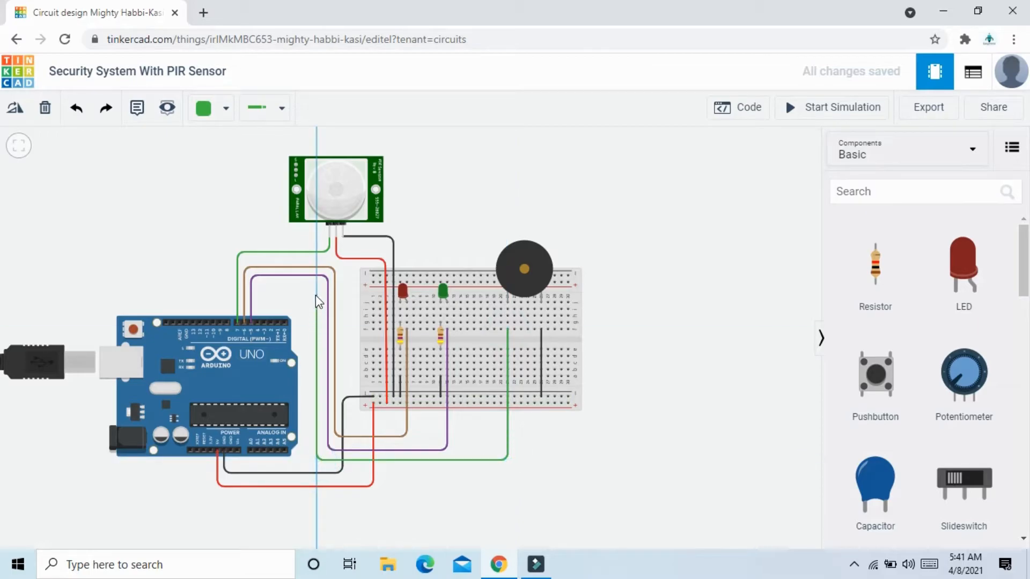
left_click(288, 293)
left_click(259, 294)
left_click(259, 322)
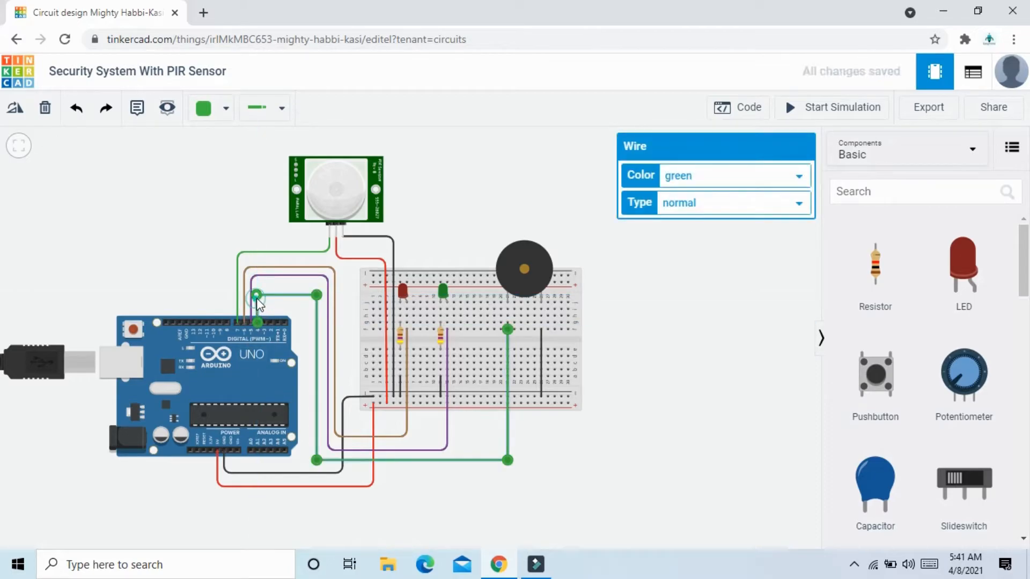
left_click(715, 181)
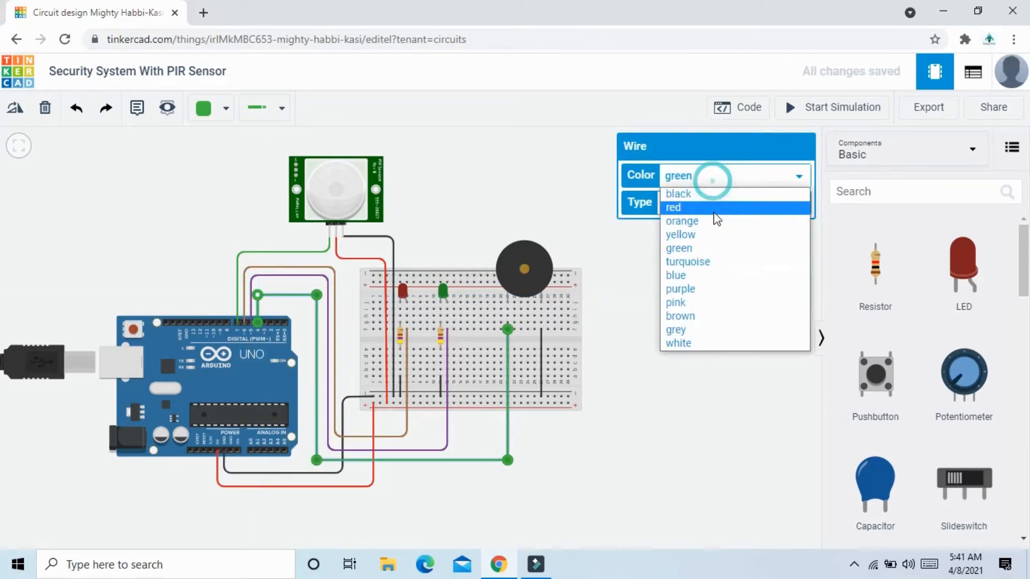
left_click(711, 235)
left_click(684, 311)
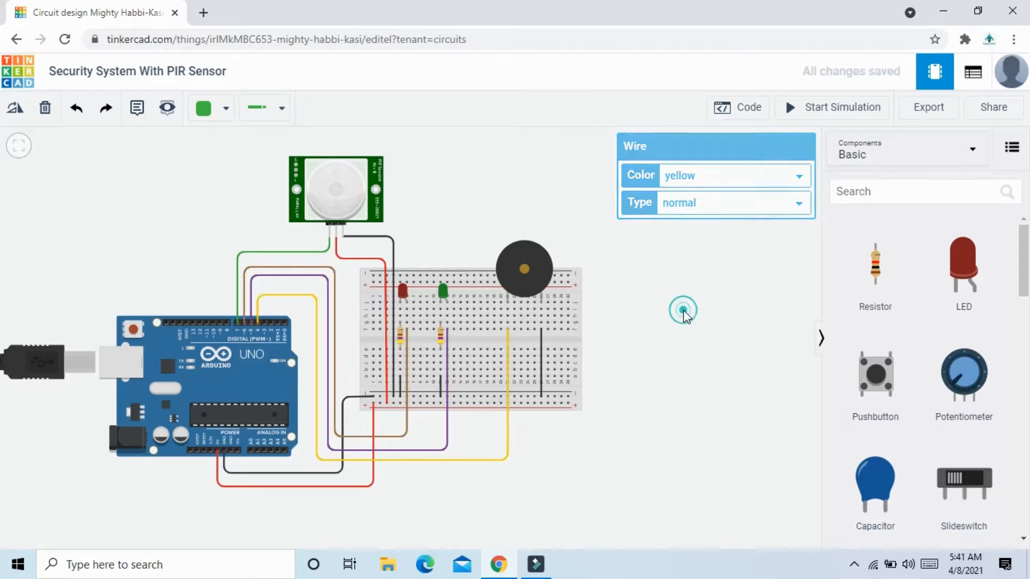
Open the block code editor for the Arduino and create a variable named pir.
scroll(684, 311, "up", 2)
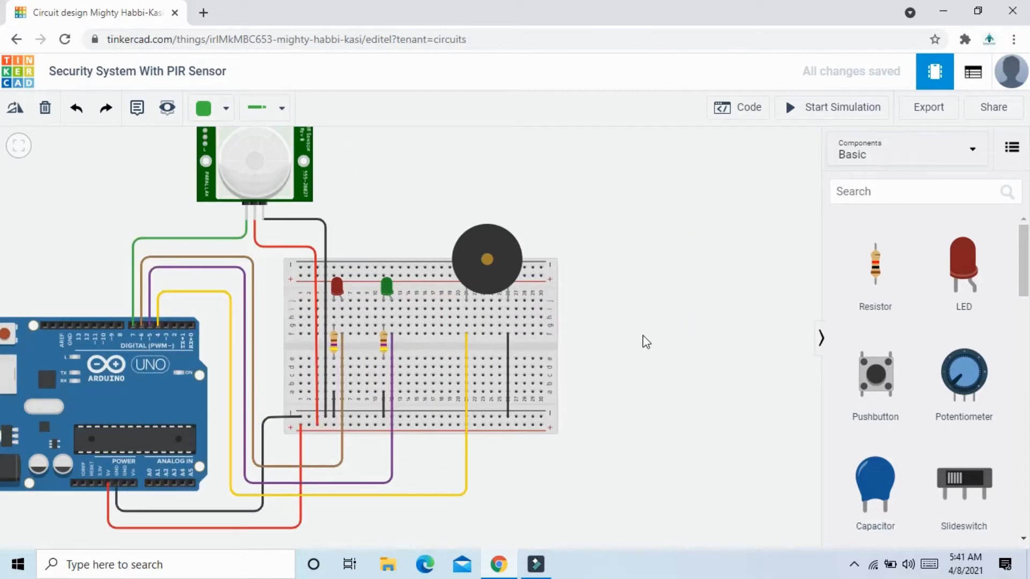
scroll(642, 336, "down", 1)
left_click_drag(640, 335, 703, 345)
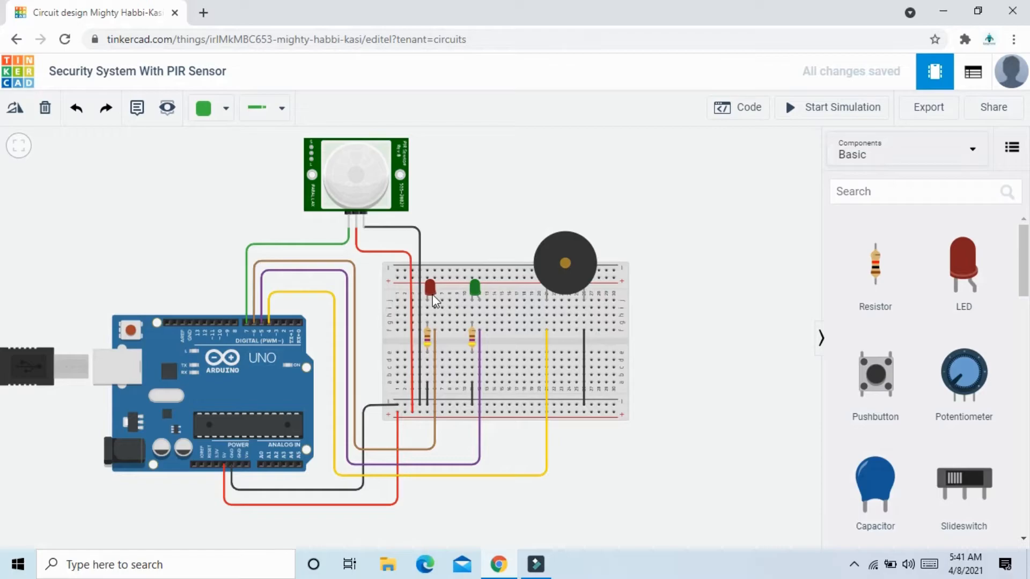
left_click(738, 112)
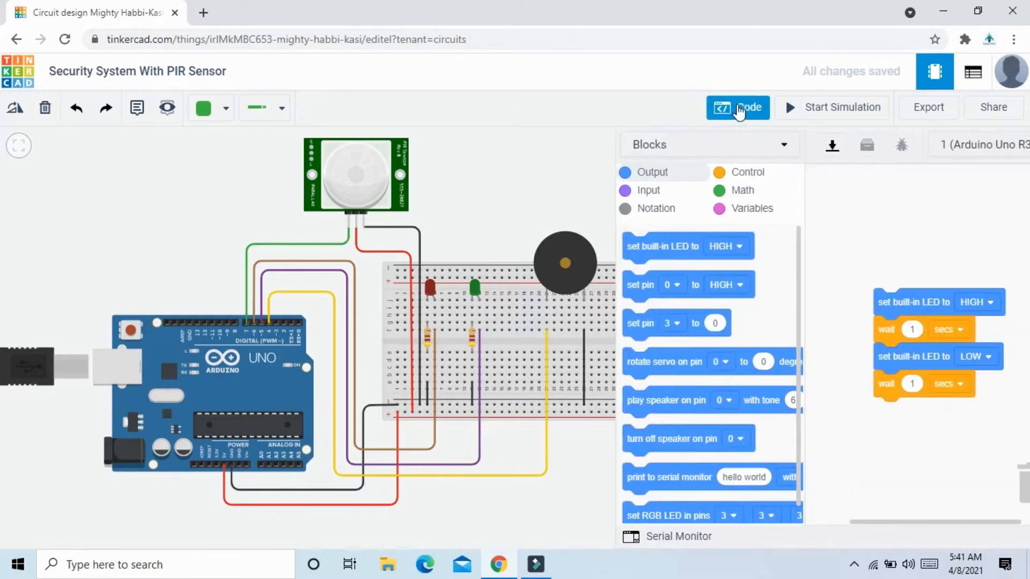
left_click_drag(525, 198, 409, 193)
scroll(416, 195, "down", 2)
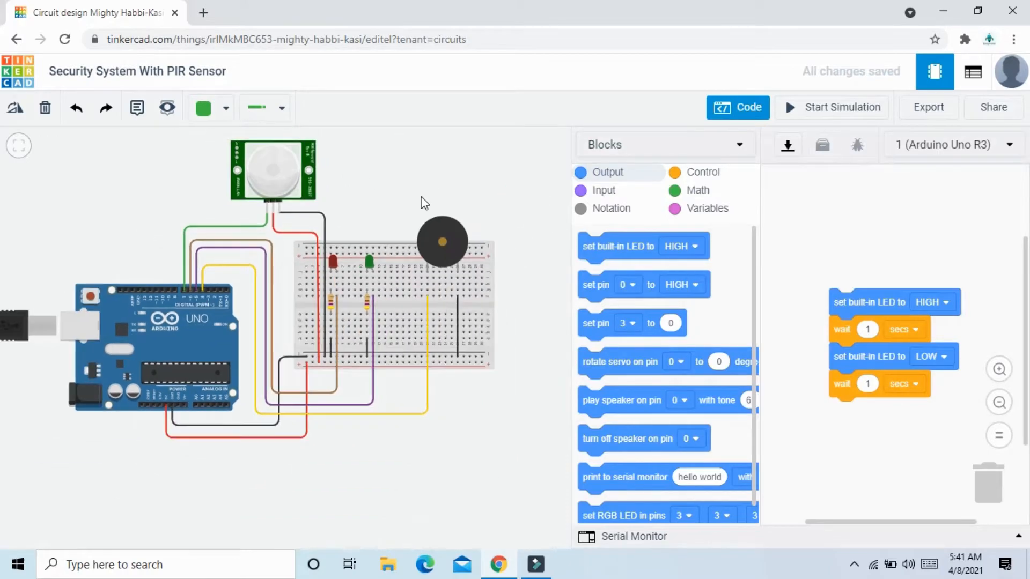
left_click(707, 211)
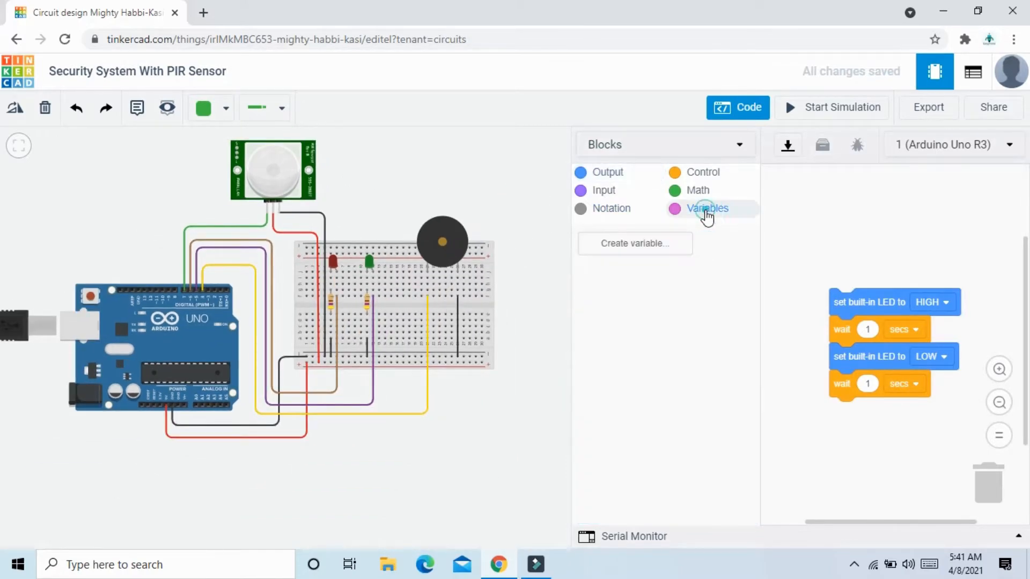
left_click(658, 247)
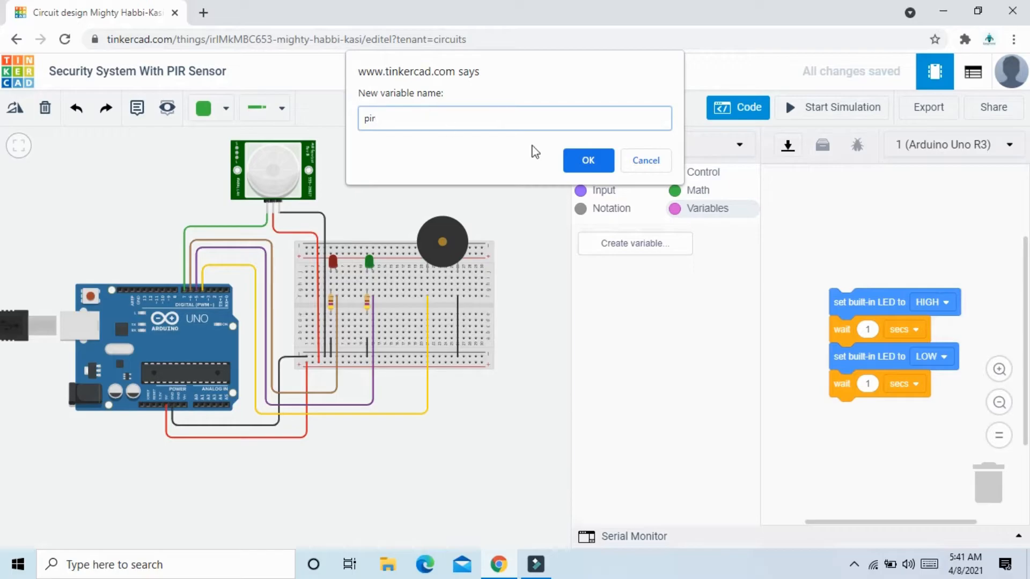
left_click(588, 161)
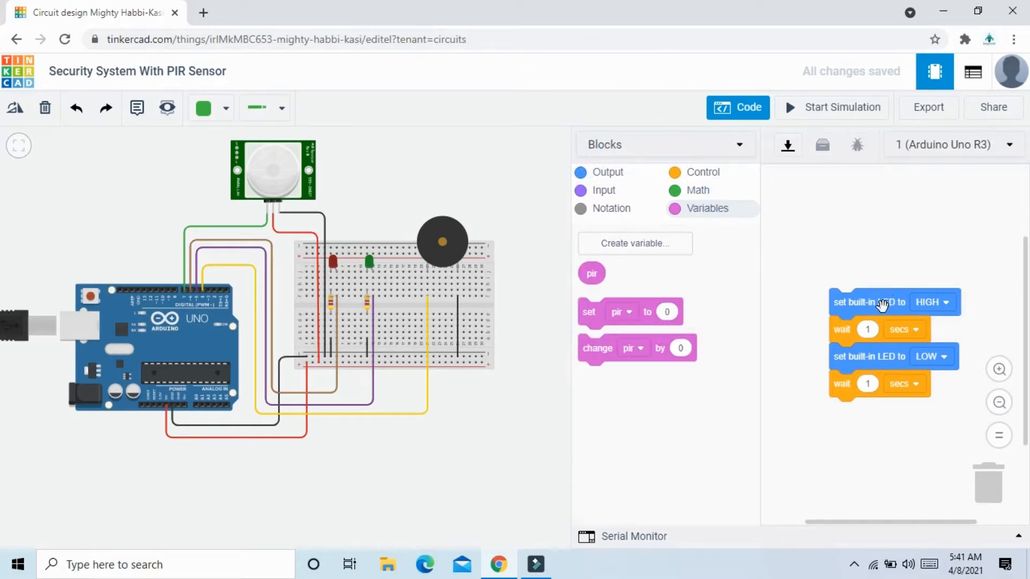
Remove the default blink blocks and add a block that sets pir to the reading of digital pin 7.
left_click_drag(884, 304, 681, 347)
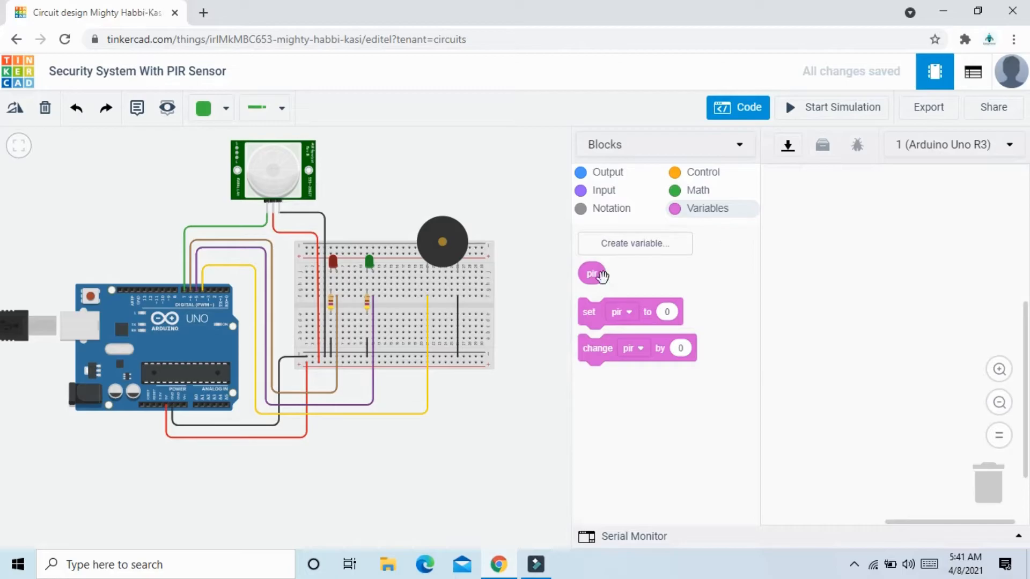
left_click_drag(590, 320, 811, 233)
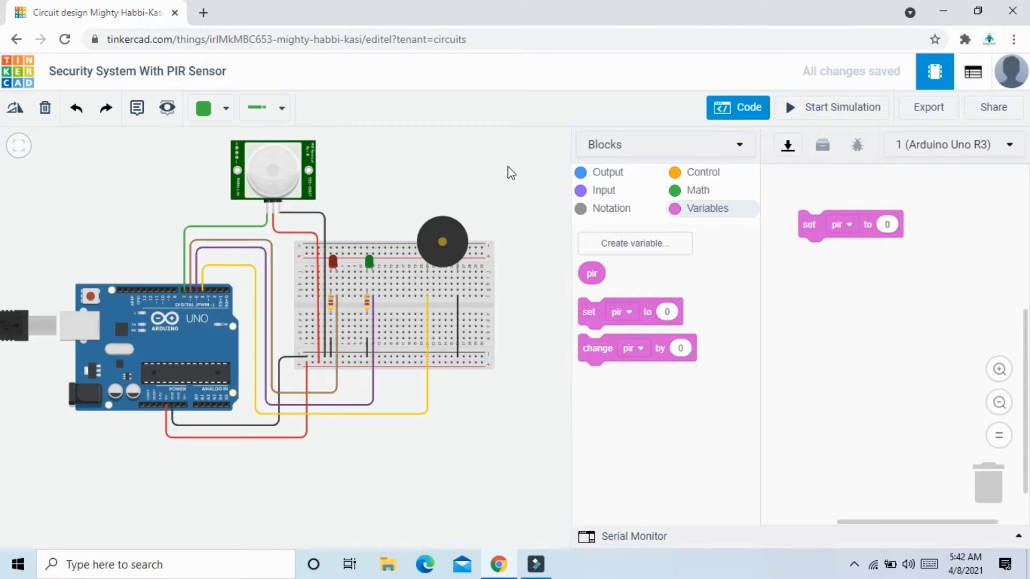
left_click(609, 192)
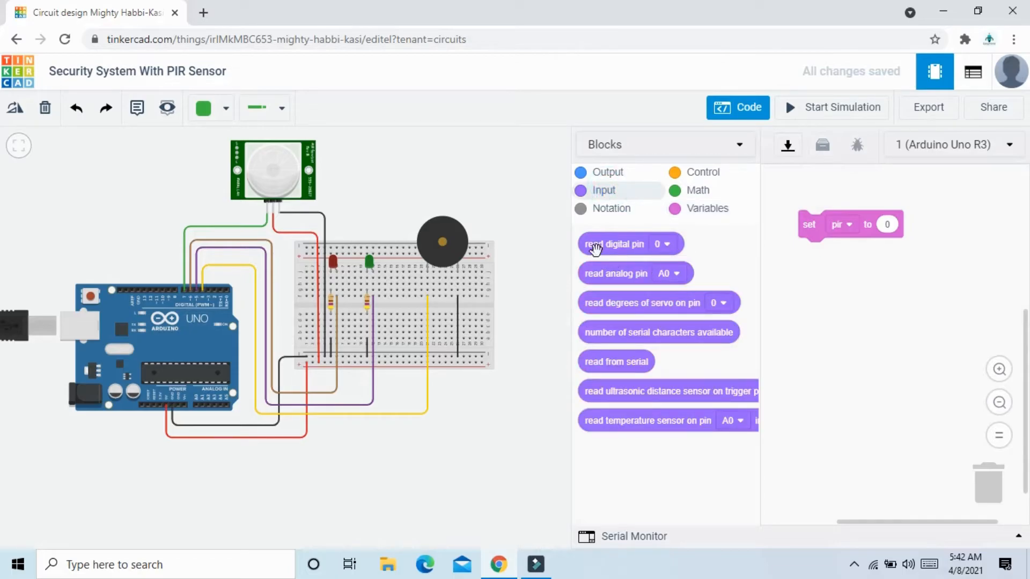
left_click_drag(596, 248, 891, 228)
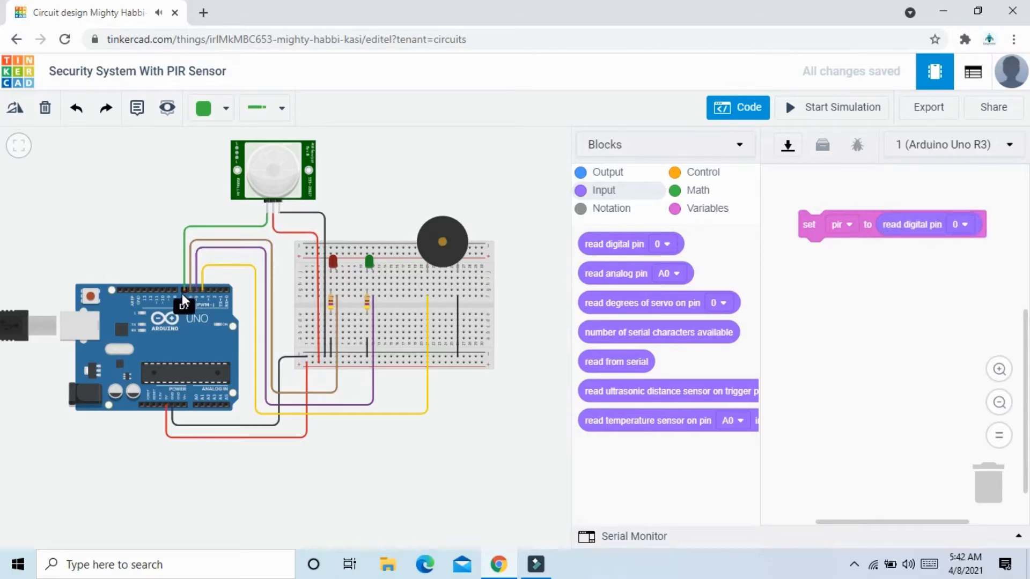
left_click(961, 225)
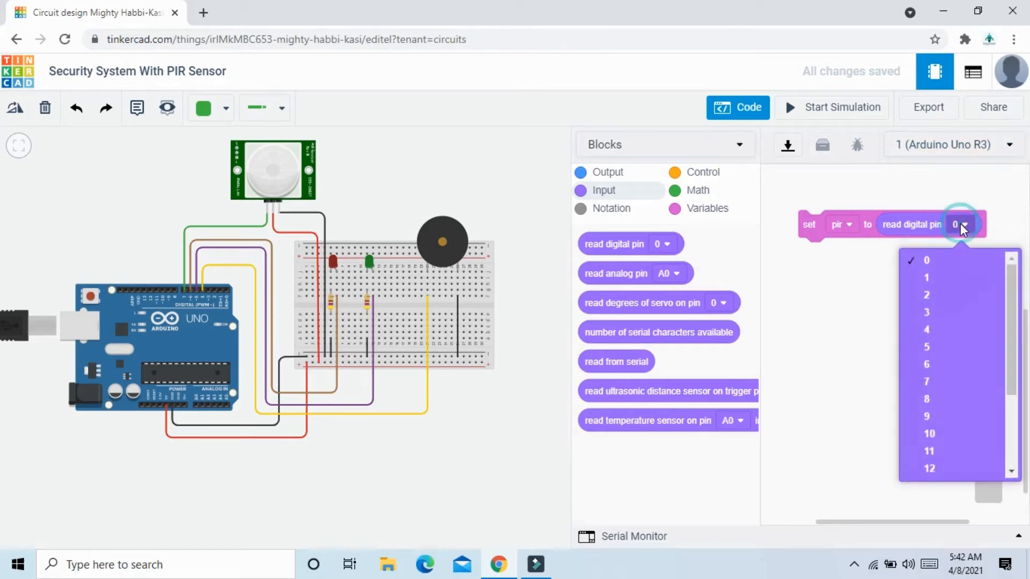
left_click(963, 386)
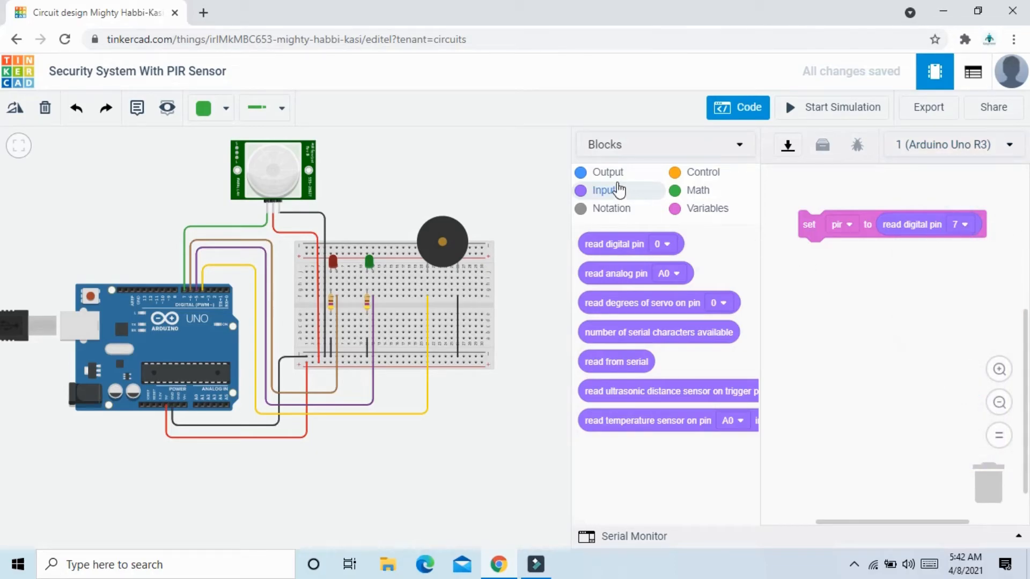
Add a serial monitor print block below the set pir block and make it print the pir variable with newline.
left_click(612, 174)
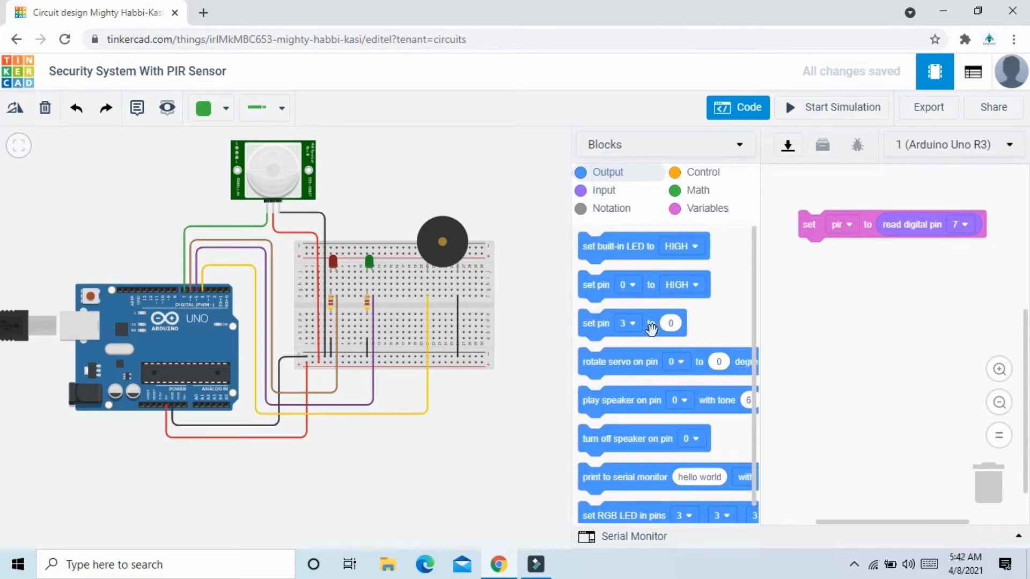
left_click_drag(593, 478, 820, 260)
left_click_drag(811, 224, 788, 215)
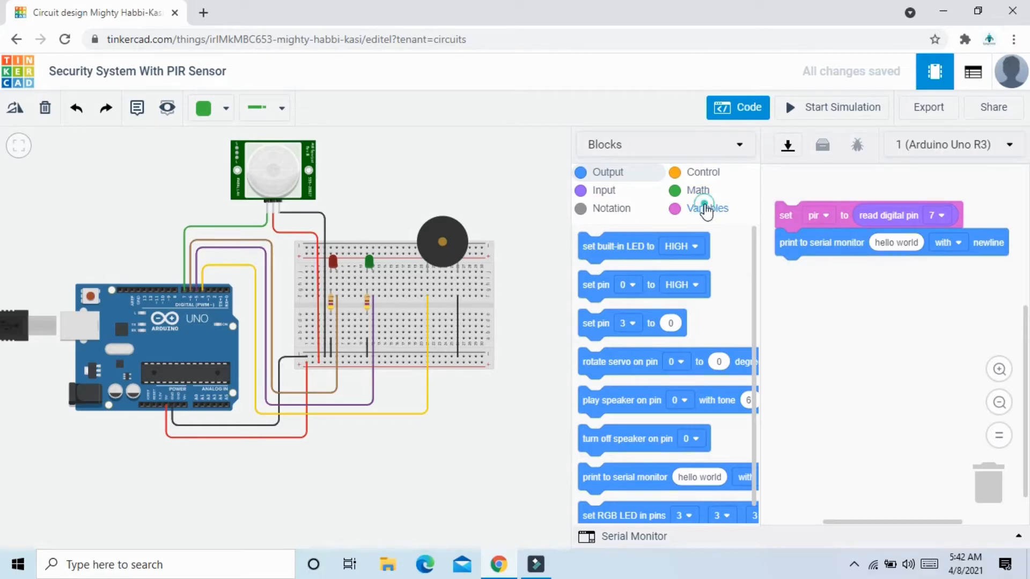
left_click(707, 209)
left_click_drag(592, 272, 884, 243)
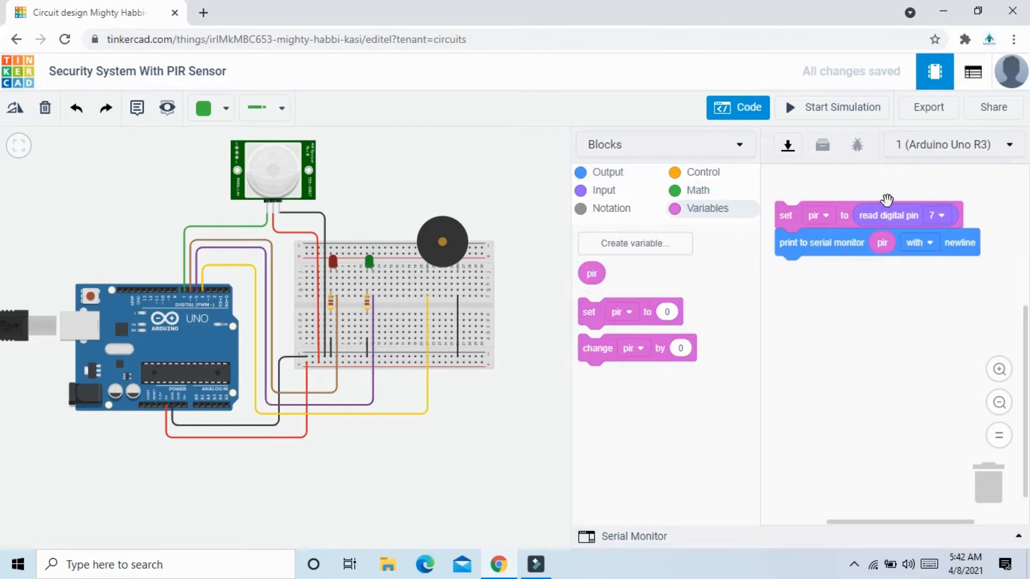
Run the simulation with the serial monitor open, move the target in front of the PIR sensor to test its readings, and stop the simulation.
left_click(853, 111)
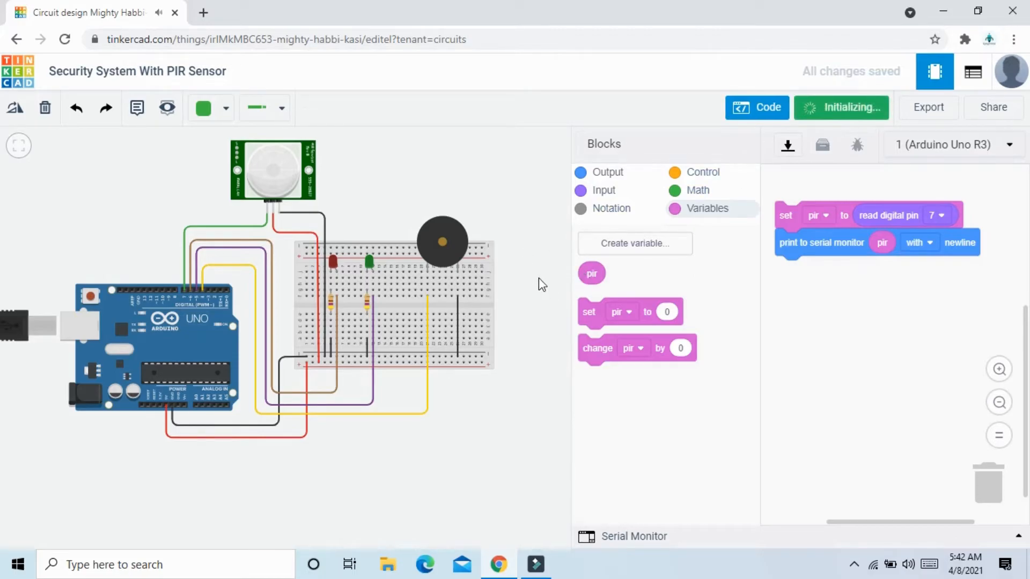
left_click_drag(527, 318, 516, 413)
left_click(1019, 536)
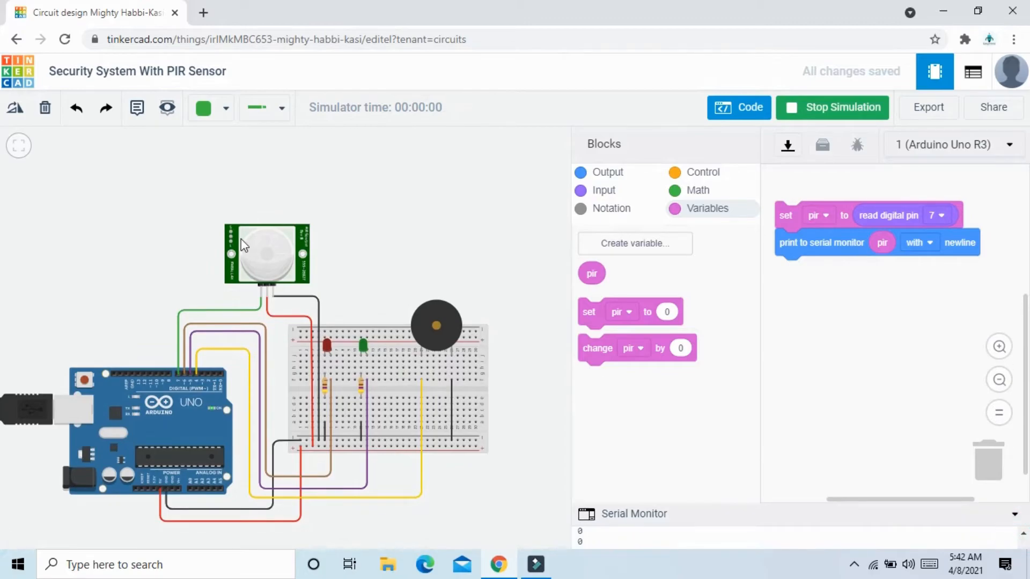
left_click(257, 261)
left_click_drag(269, 187, 273, 156)
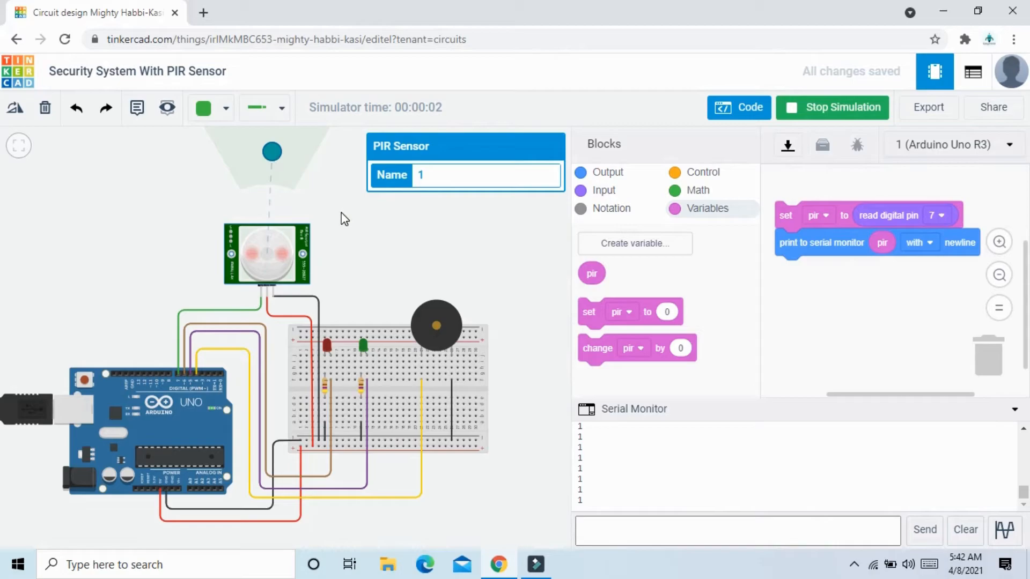
left_click(840, 110)
left_click(1016, 414)
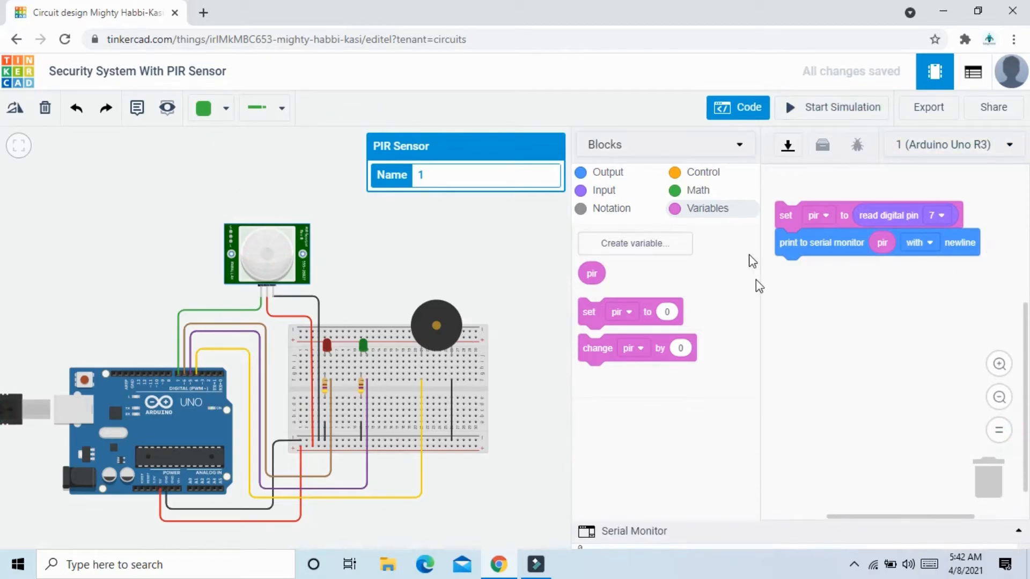
Add an if-then-else block below the serial monitor print block.
left_click(709, 180)
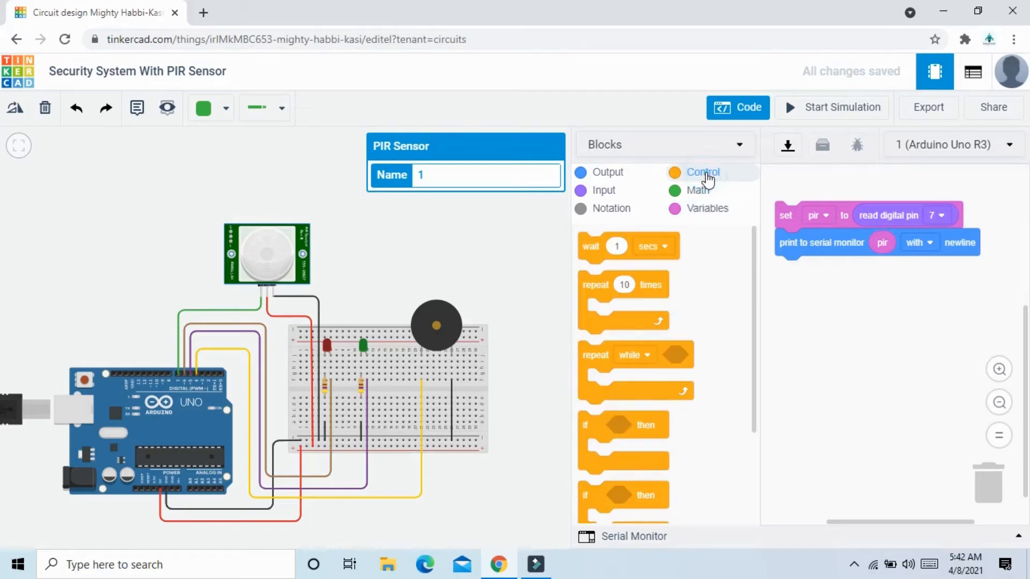
scroll(667, 425, "down", 3)
left_click_drag(596, 365, 796, 271)
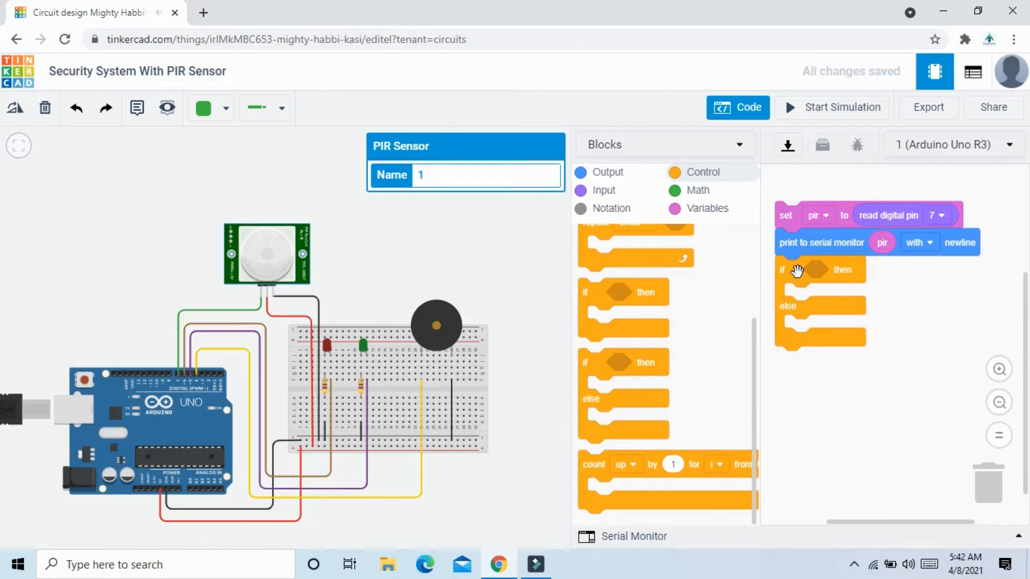
Set the condition of the if-then-else block to check whether the pir variable equals 1.
left_click(698, 192)
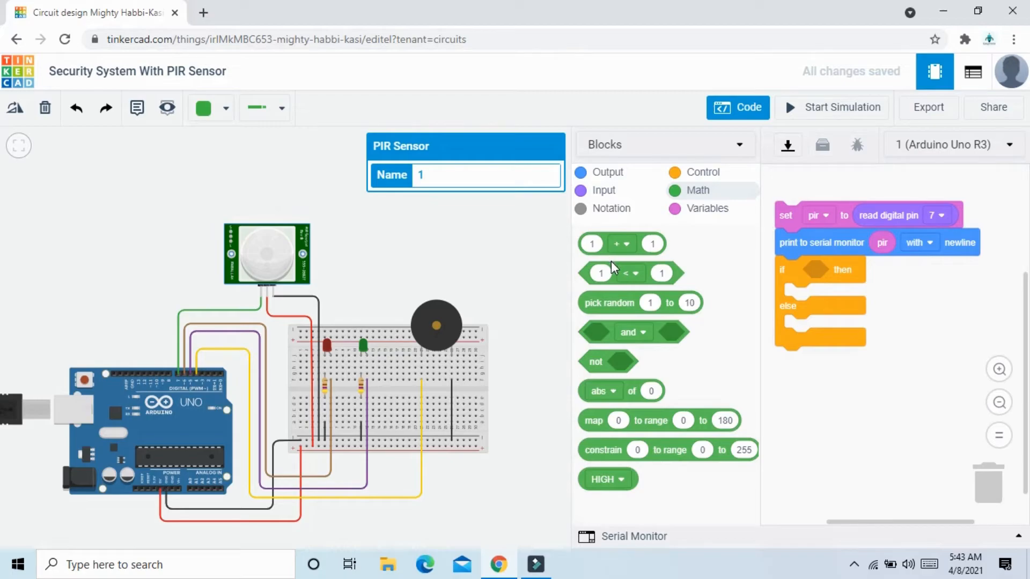
left_click_drag(613, 268, 824, 275)
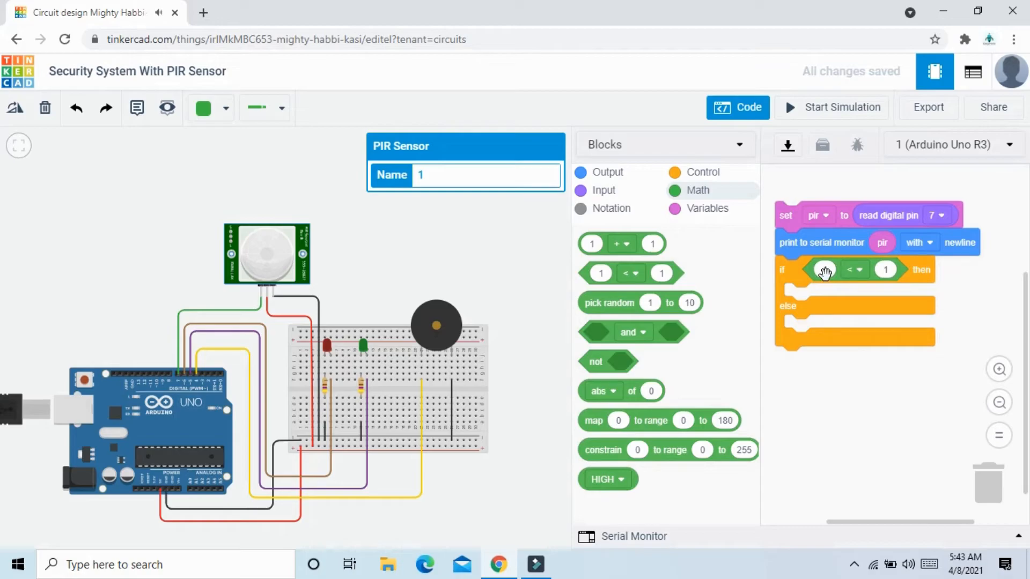
left_click(707, 208)
left_click_drag(592, 274, 827, 273)
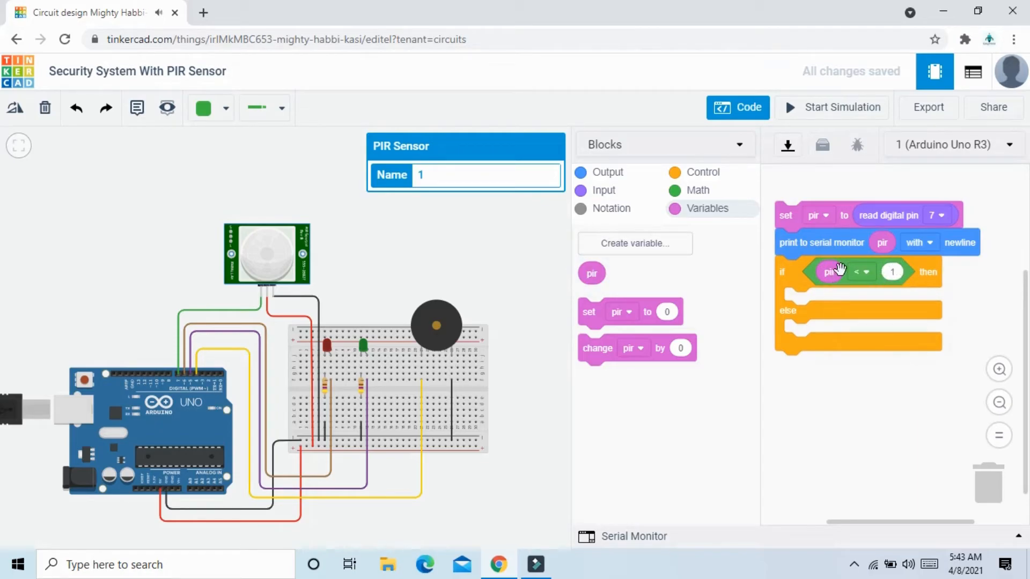
left_click(870, 279)
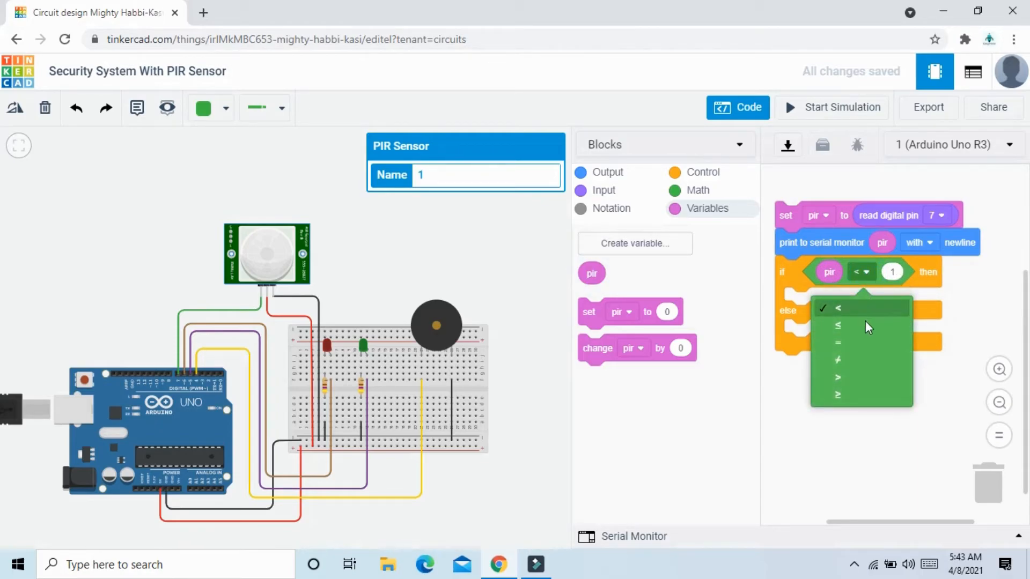
left_click(862, 343)
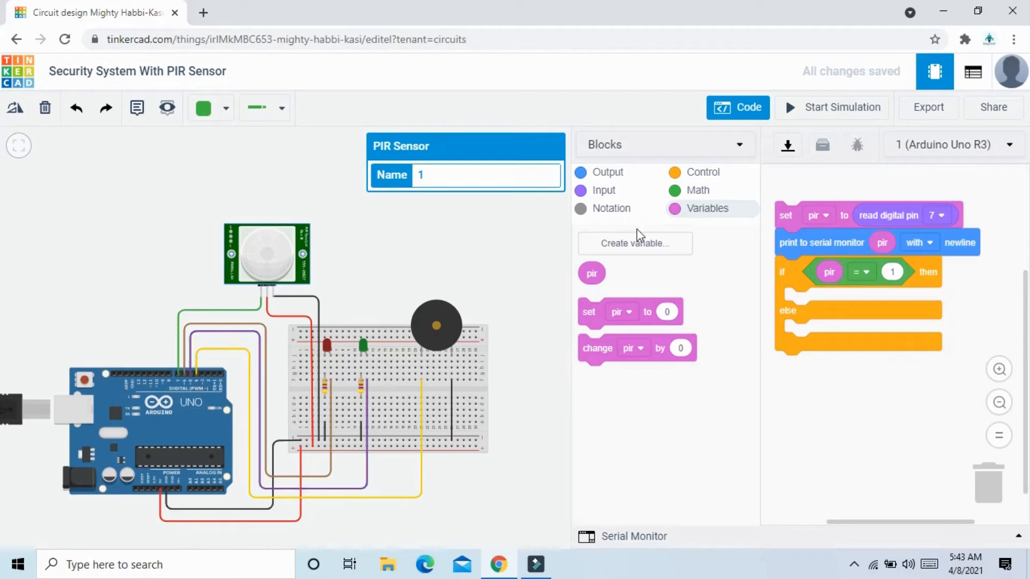
Add three digital set pin blocks inside the then branch of the if-then-else block.
left_click(608, 173)
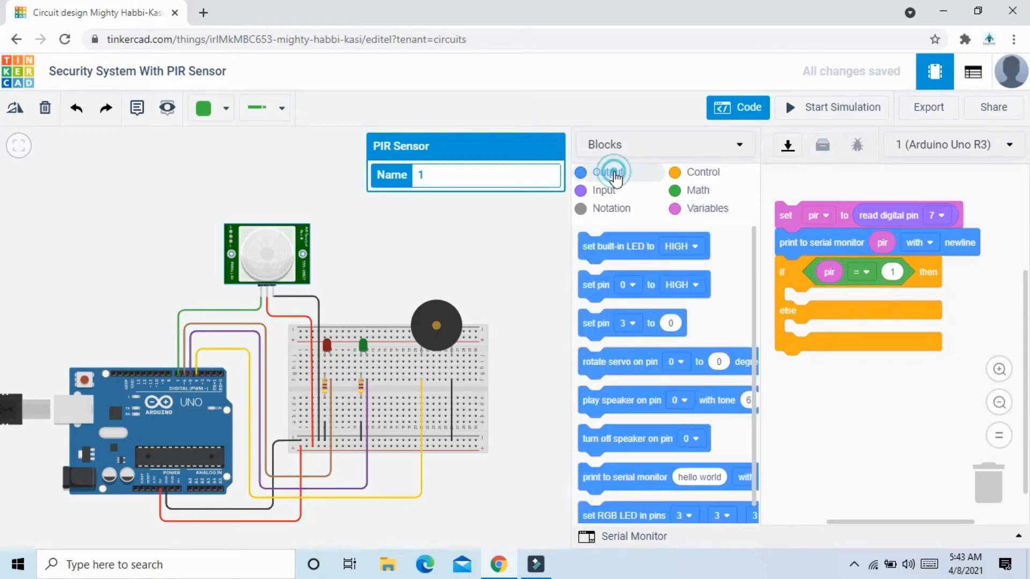
left_click_drag(598, 292, 805, 307)
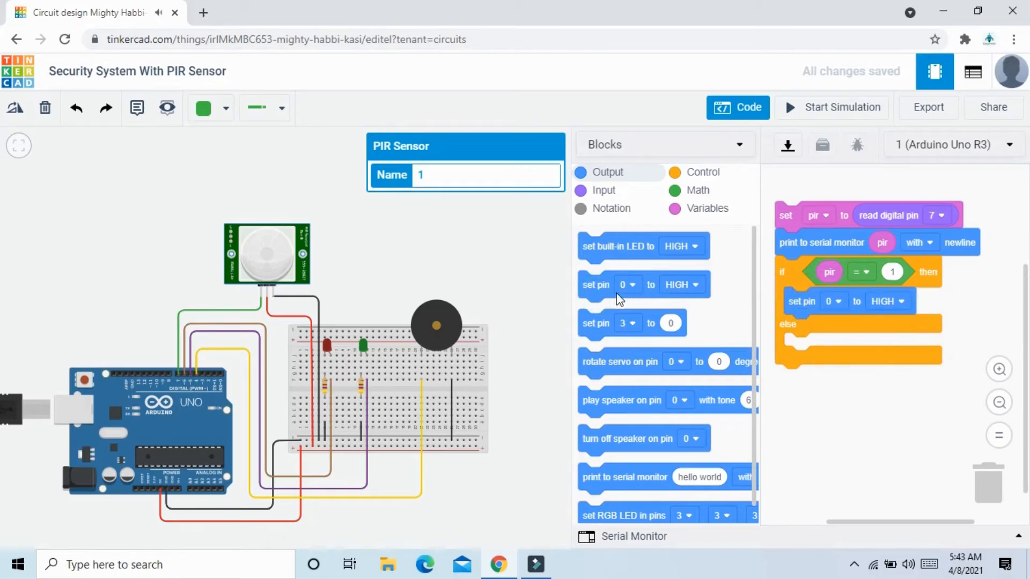
left_click_drag(600, 288, 803, 329)
left_click_drag(608, 288, 814, 360)
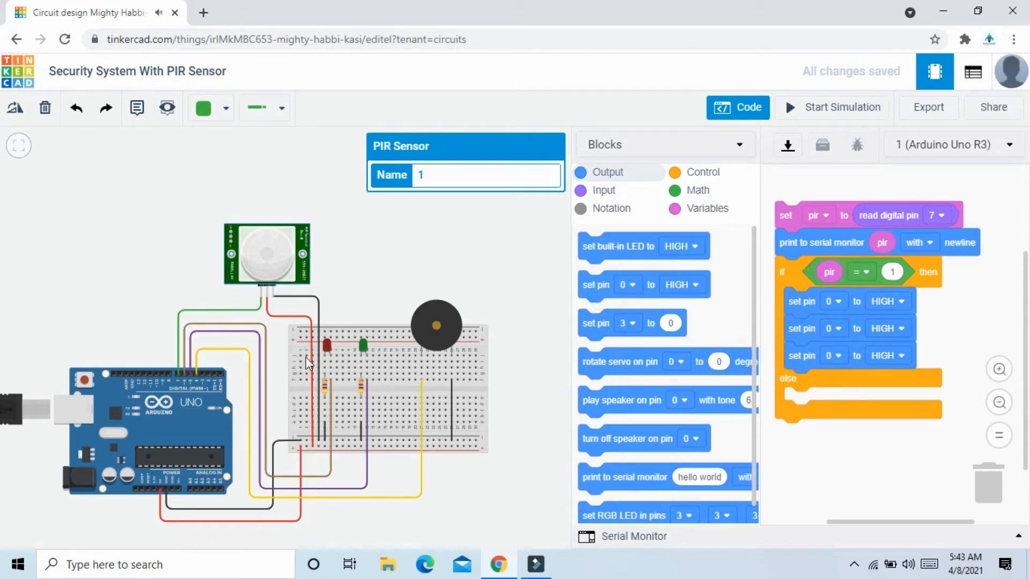
Assign the then branch's blocks to pins 6, 5 and 4 in order, and set pin 6 to LOW.
left_click(836, 300)
left_click(826, 435)
left_click(839, 326)
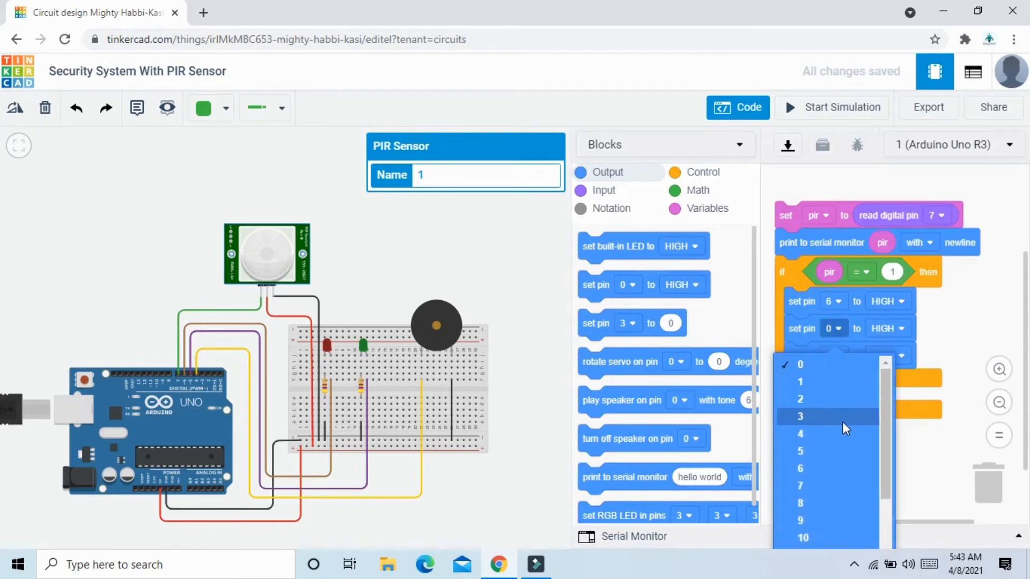
left_click(830, 453)
left_click(837, 355)
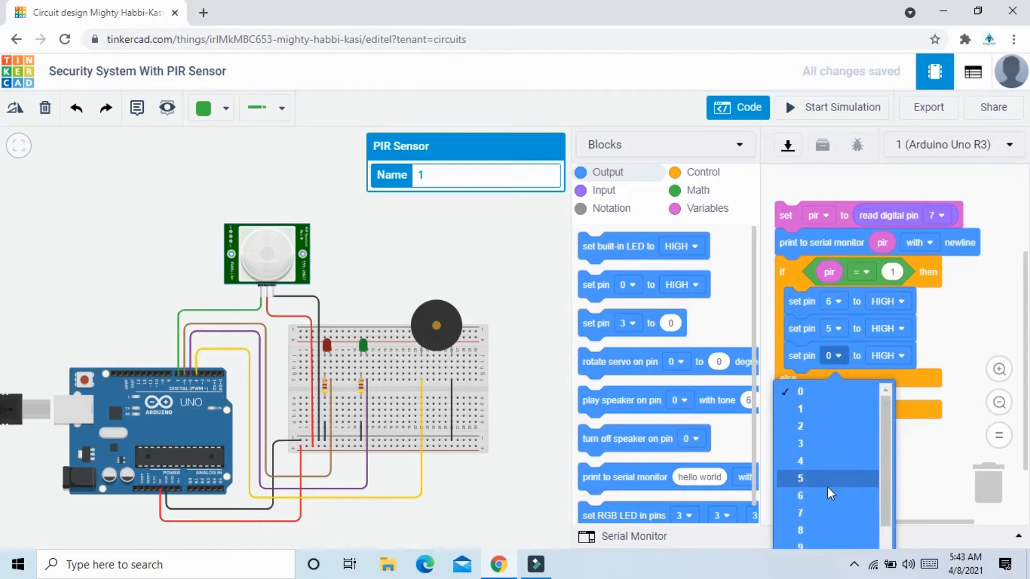
left_click(827, 462)
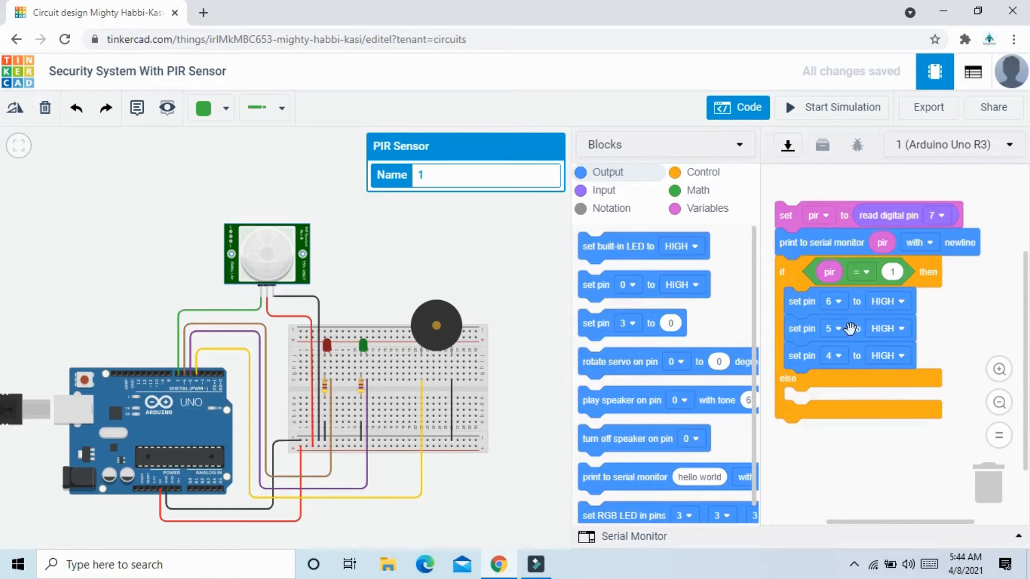
left_click(896, 301)
left_click(892, 352)
Add three digital set pin blocks inside the else branch of the if-then-else block.
left_click_drag(599, 284, 788, 393)
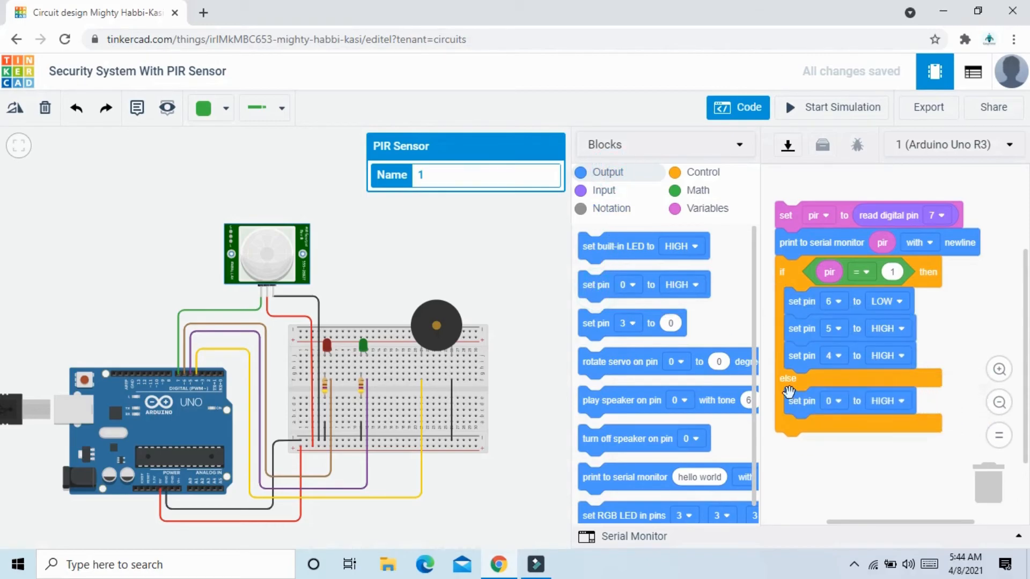
left_click_drag(599, 284, 813, 431)
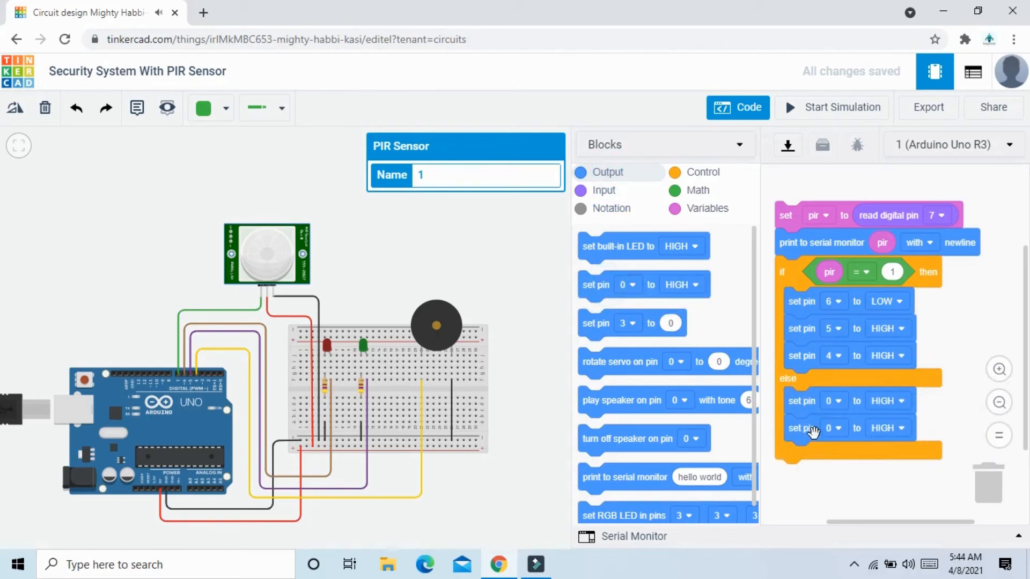
left_click_drag(600, 287, 809, 458)
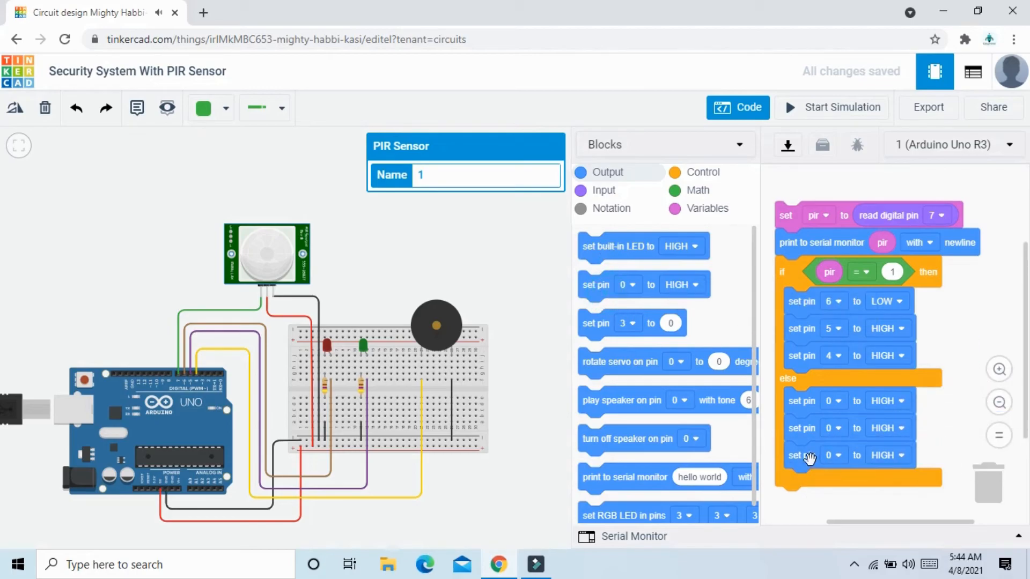
Assign the else branch's blocks to pins 6, 5 and 4 in order, and set pins 5 and 4 to LOW.
left_click(831, 400)
left_click(823, 543)
left_click(840, 429)
left_click(829, 269)
left_click(834, 455)
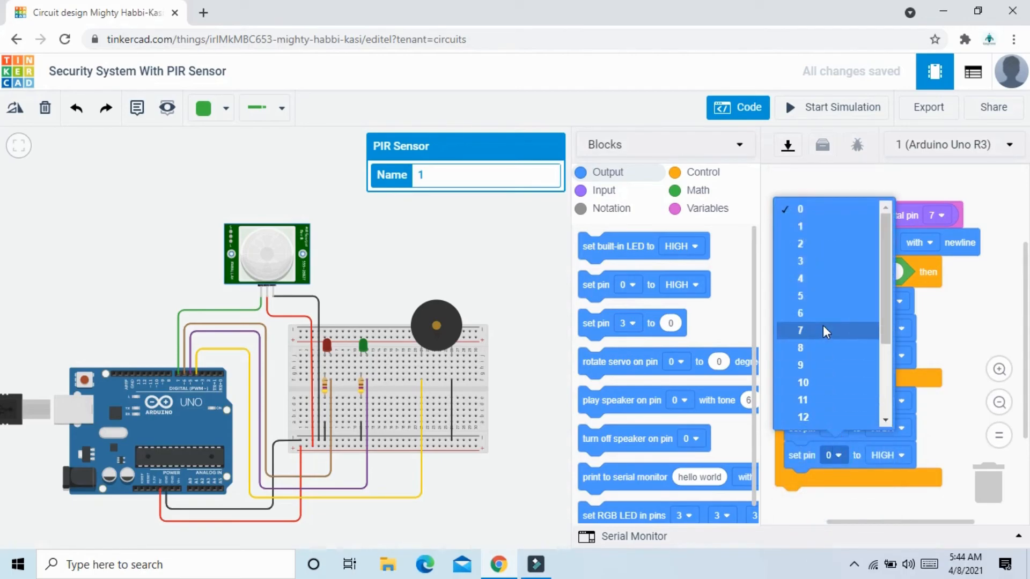
left_click(823, 280)
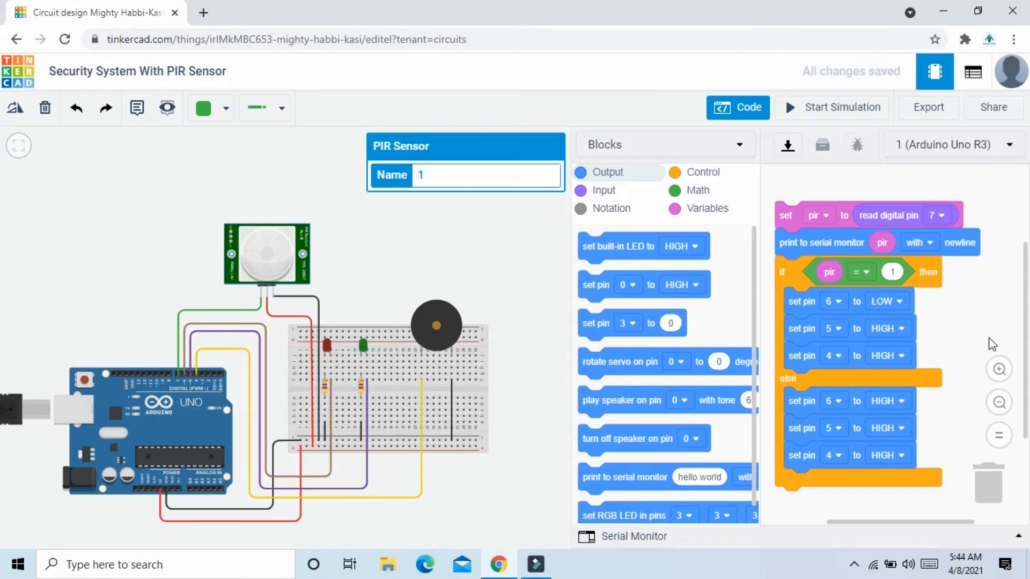
left_click(897, 423)
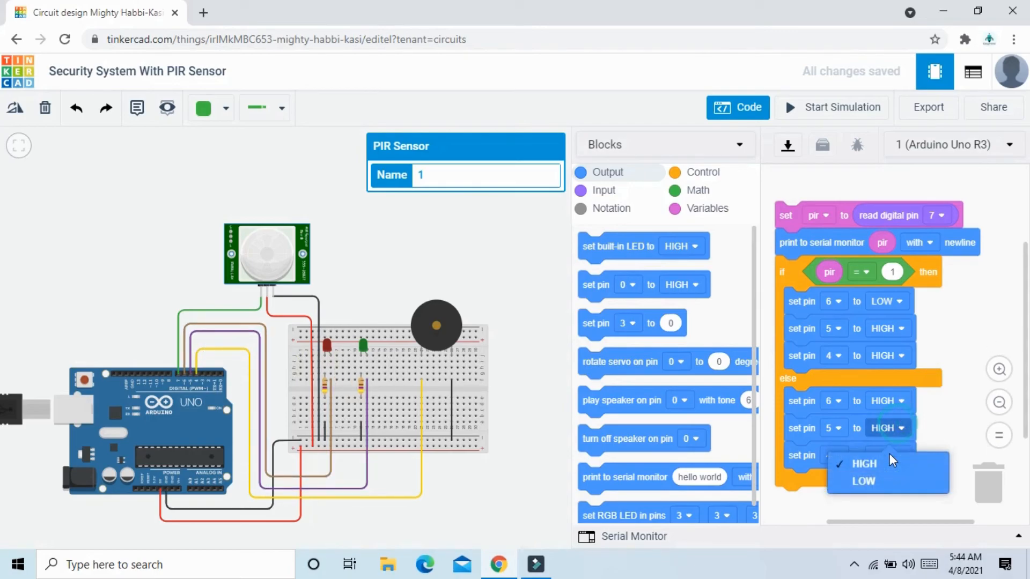
left_click(884, 479)
left_click(896, 456)
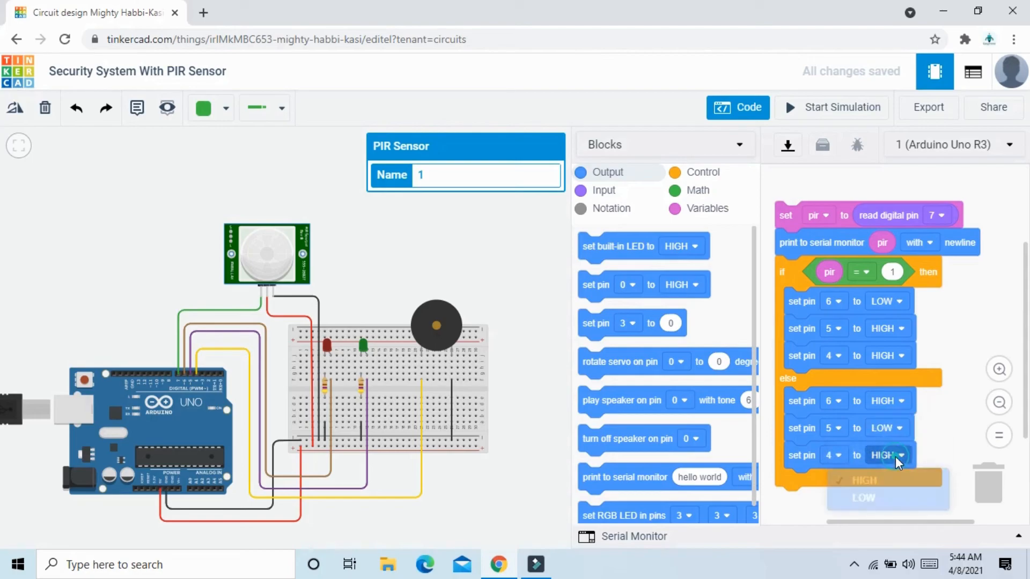
left_click(887, 507)
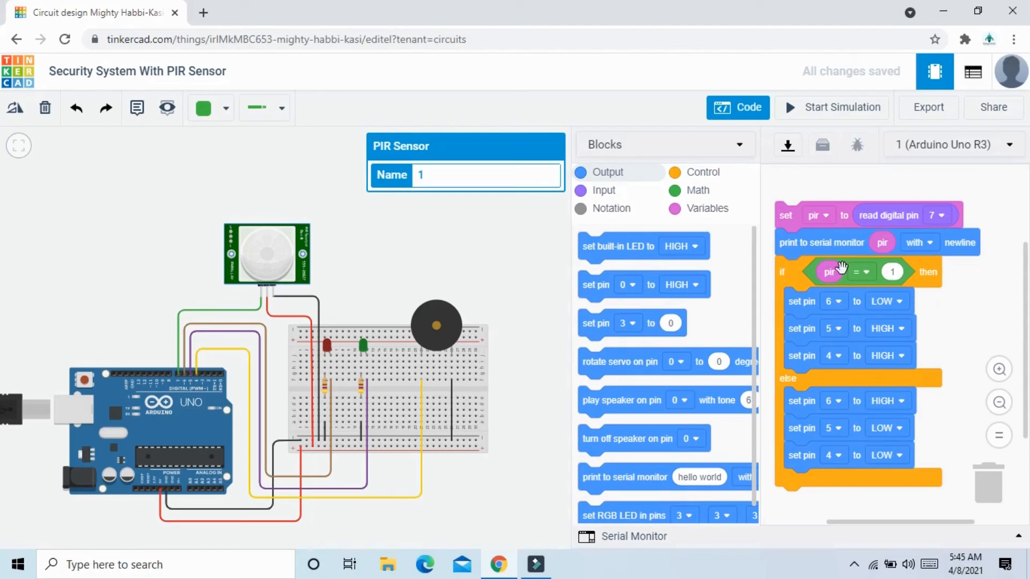
Start the simulation and move the target in the PIR sensor's detection zone to test the LEDs and buzzer.
left_click(831, 110)
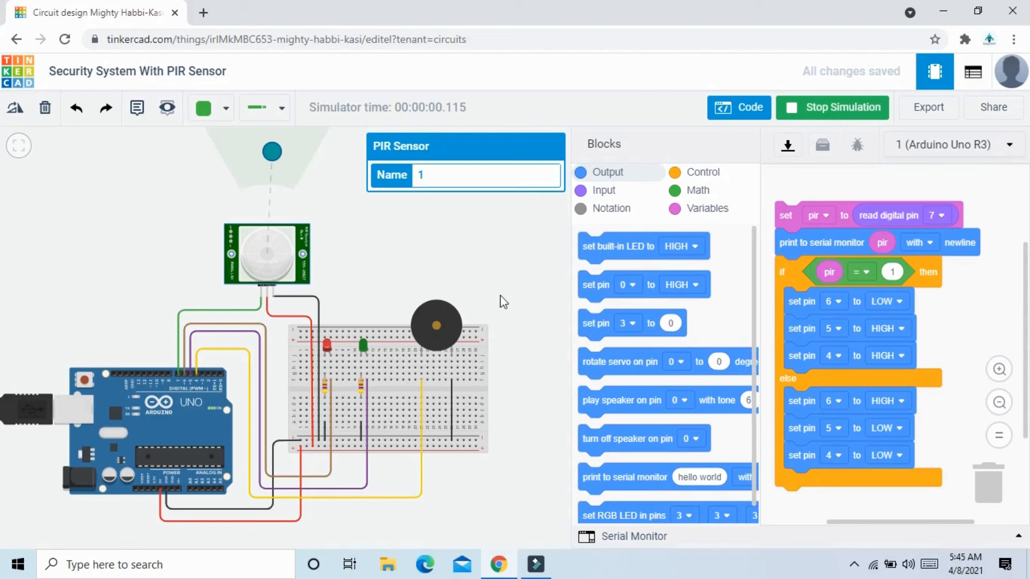
scroll(526, 301, "down", 2)
left_click_drag(511, 317, 452, 339)
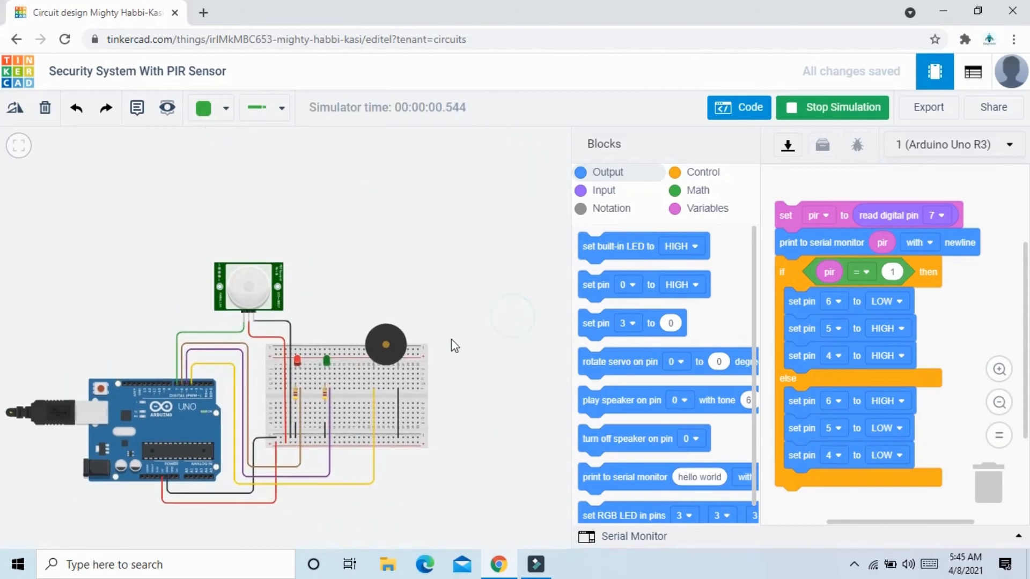
scroll(452, 339, "up", 1)
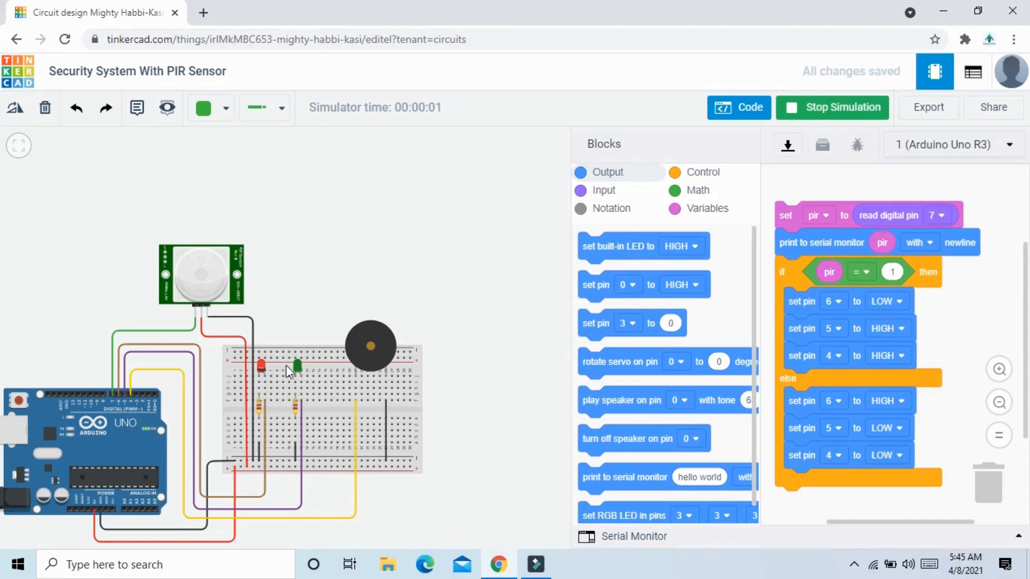
left_click(204, 252)
left_click_drag(213, 180, 243, 177)
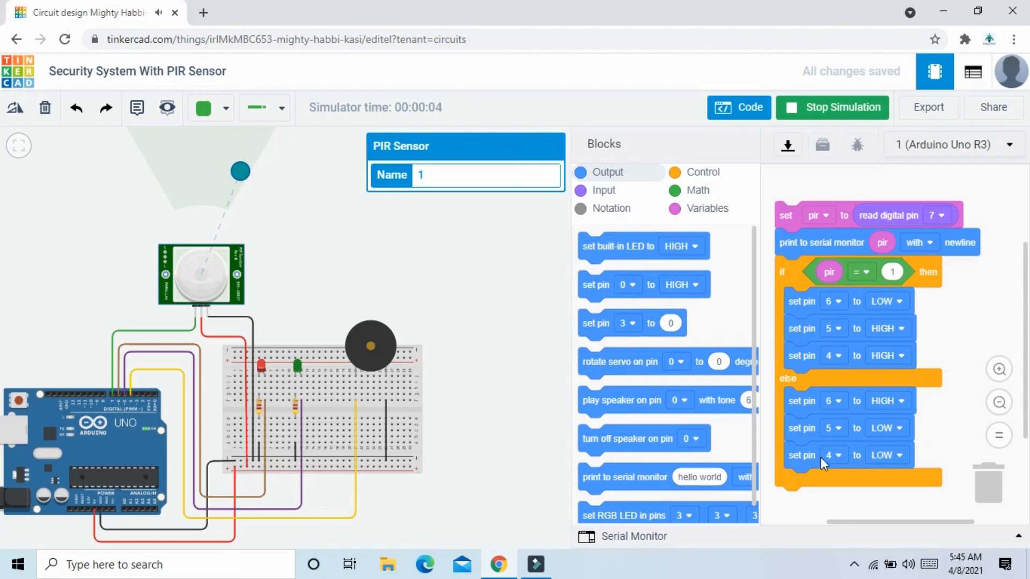
Open the serial monitor and move the target in front of the PIR sensor again to check its readings and the circuit's response.
left_click(1017, 536)
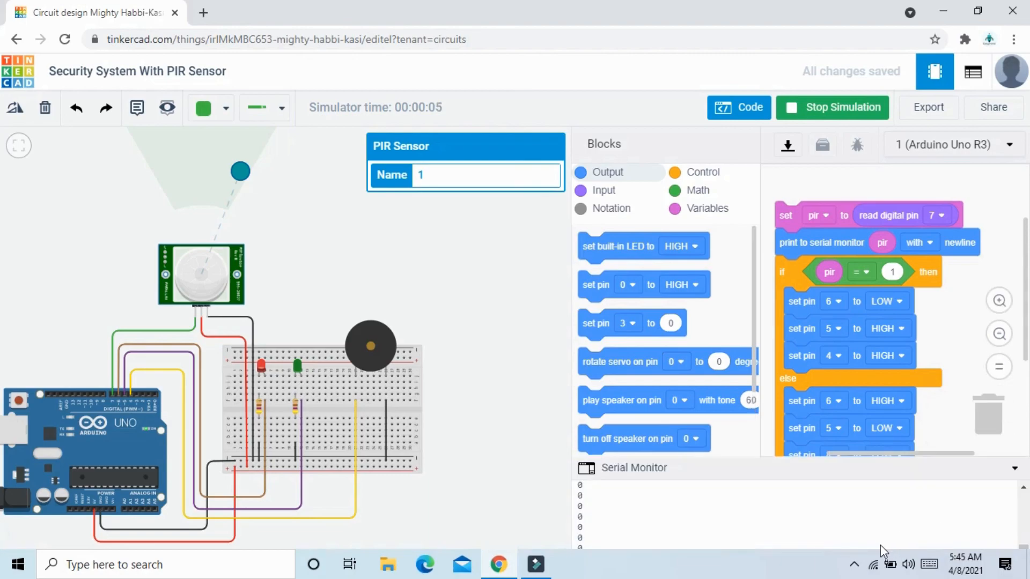
left_click_drag(240, 173, 202, 167)
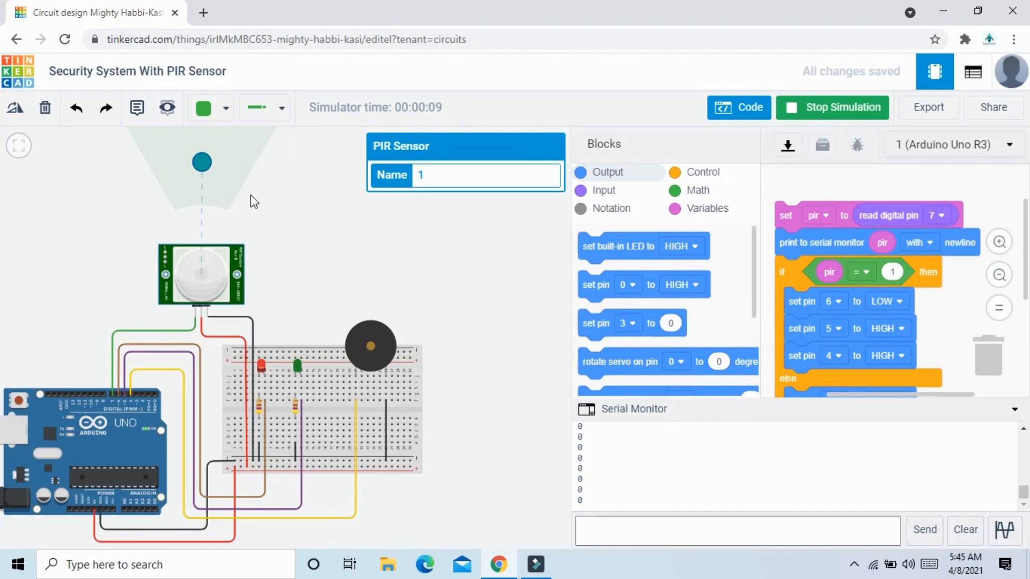
left_click_drag(354, 253, 388, 245)
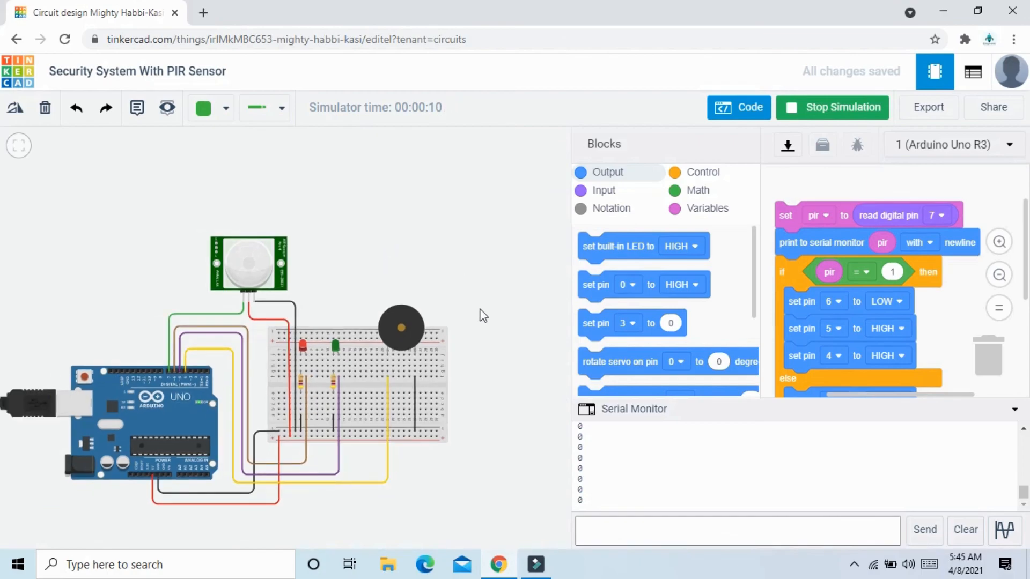
left_click_drag(481, 306, 539, 299)
scroll(475, 291, "up", 1)
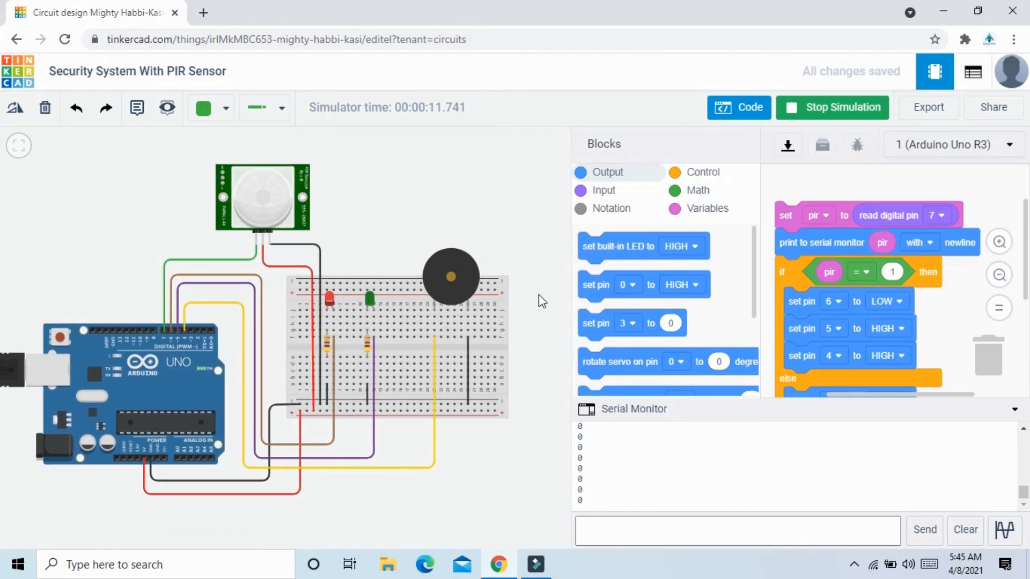